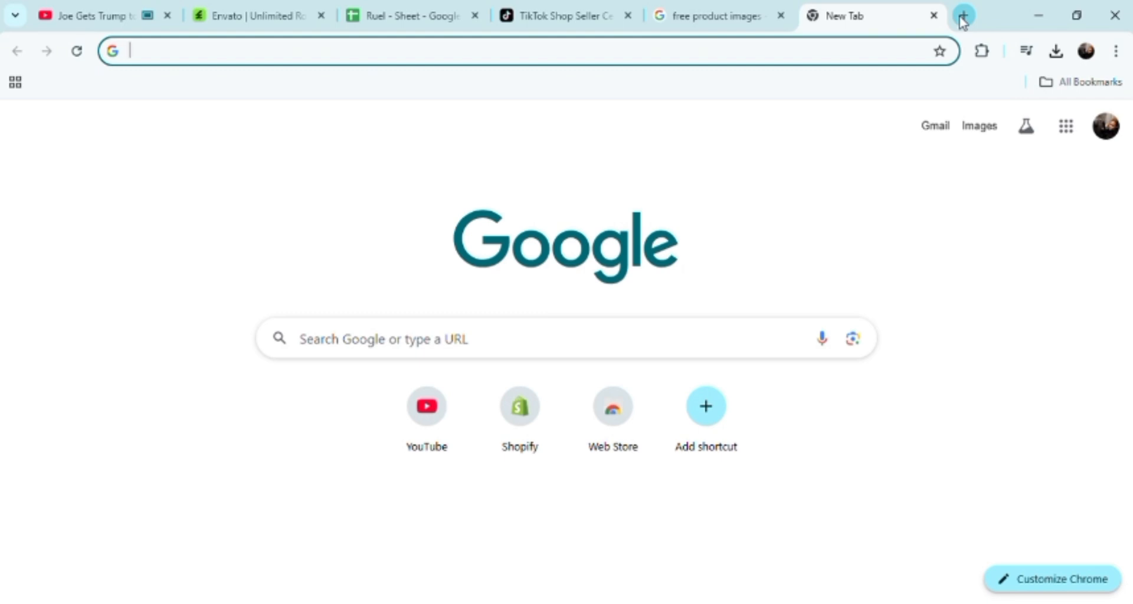
Switch to TikTok Shop Seller Center, start adding a new product, and dismiss the shop probation notice.
click(550, 13)
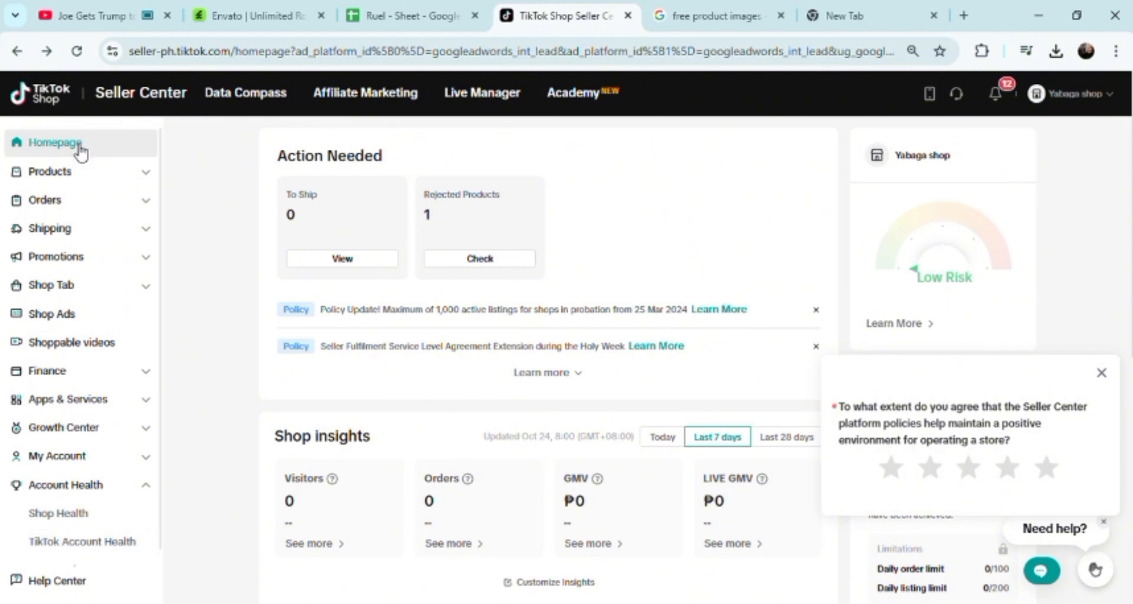
click(97, 178)
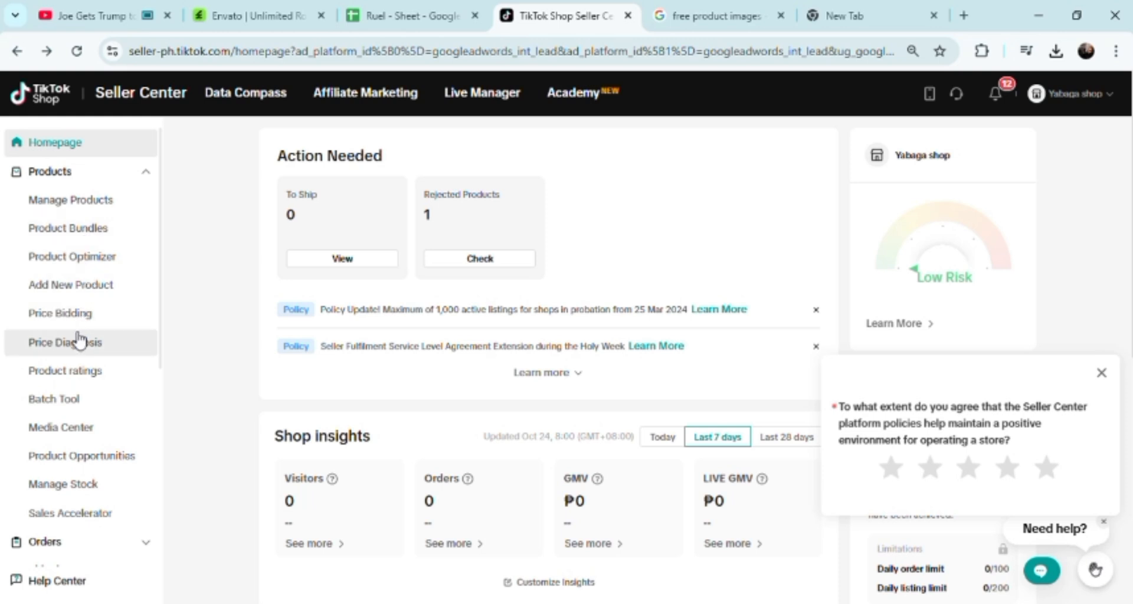
click(101, 301)
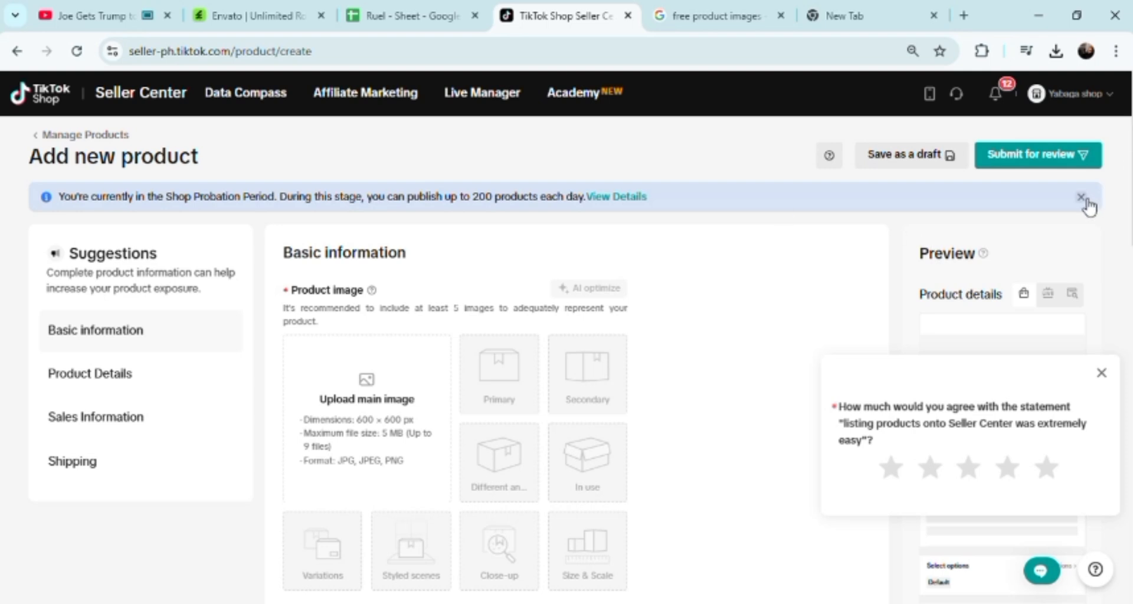
click(1084, 199)
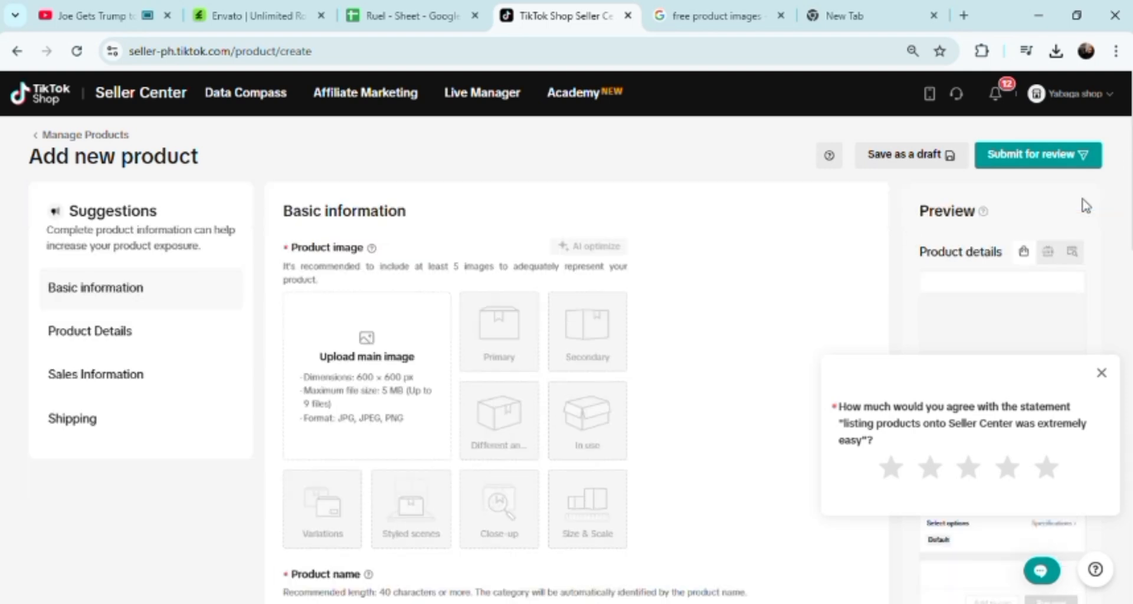
Upload the camera picture from a local file as the main product image with a 1:1 crop, and close the survey.
mouse_move(453, 458)
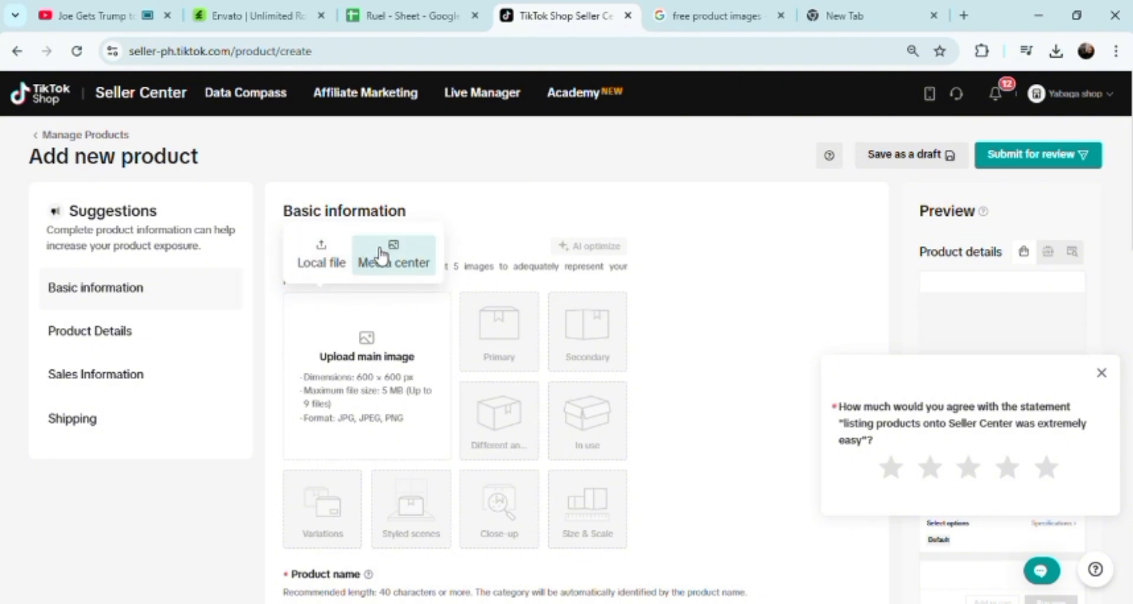
click(322, 257)
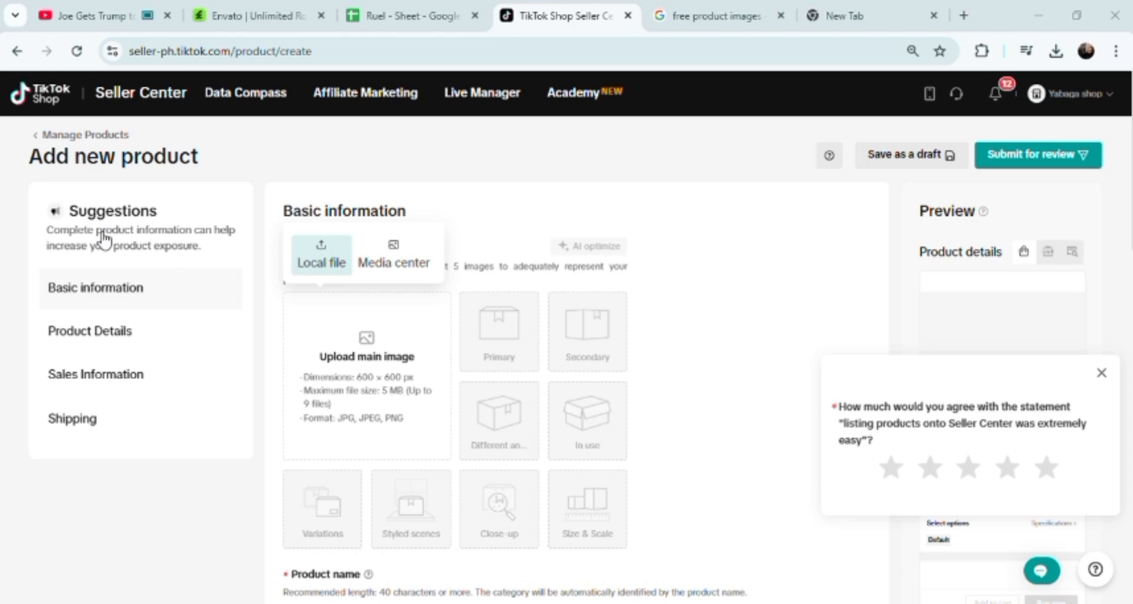
double_click(238, 139)
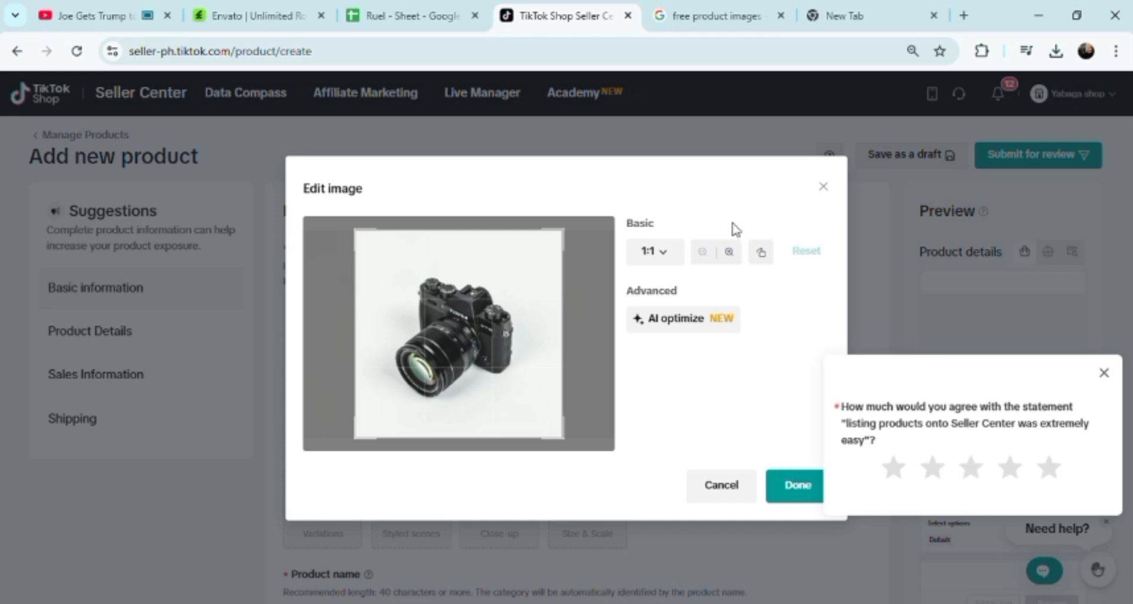
click(798, 486)
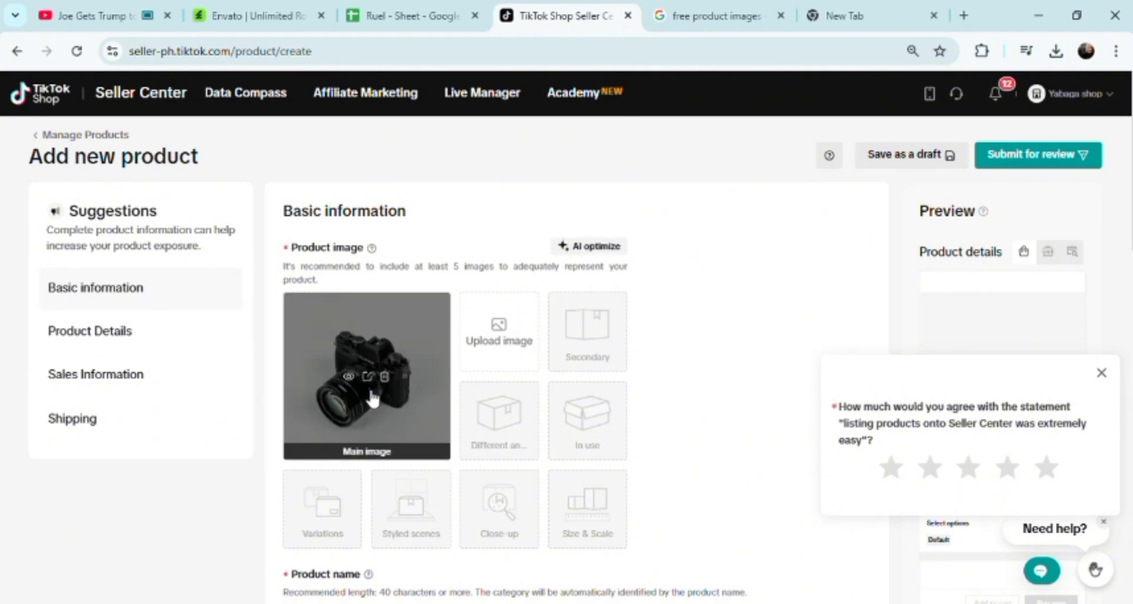
click(1102, 373)
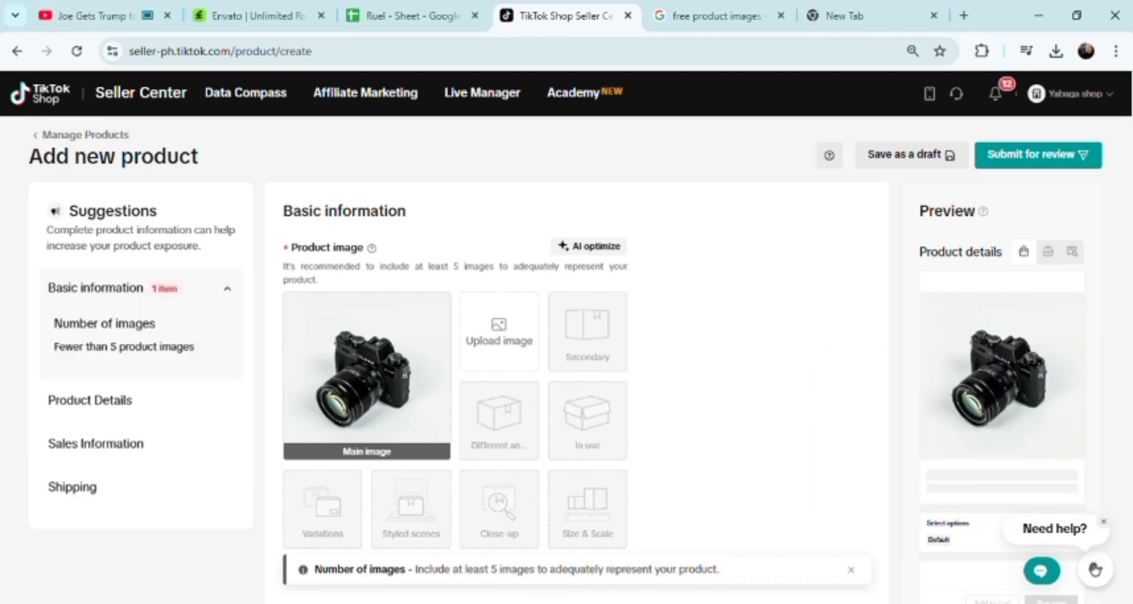
Enter "SAMPLE PRODUCT FOR TIKTOK SHOP 101" as the product name.
scroll(1125, 364, down, 5)
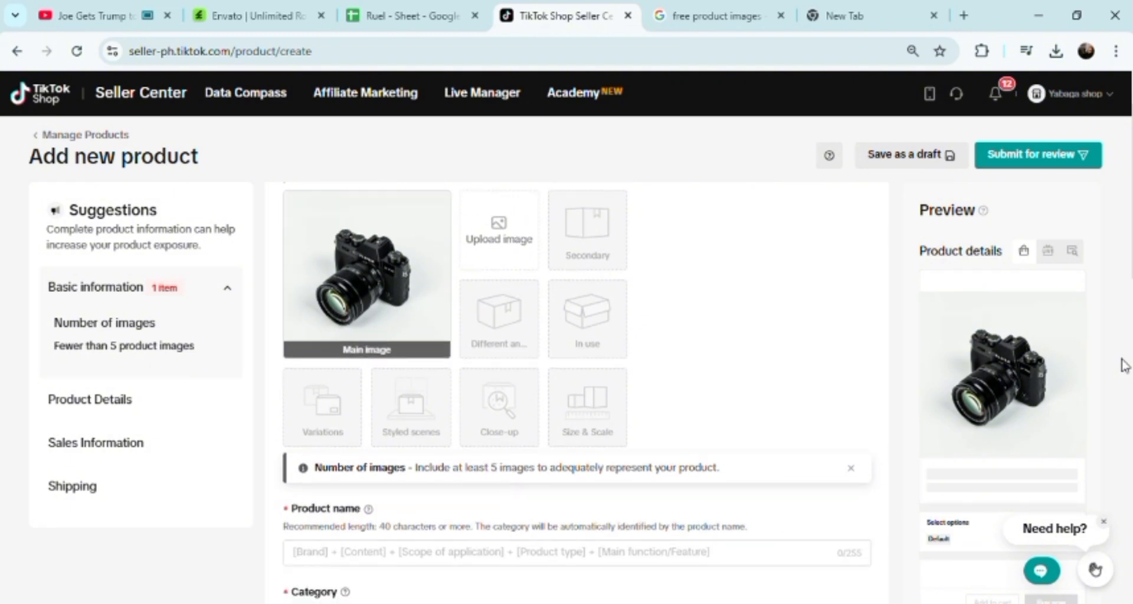
scroll(1124, 365, down, 2)
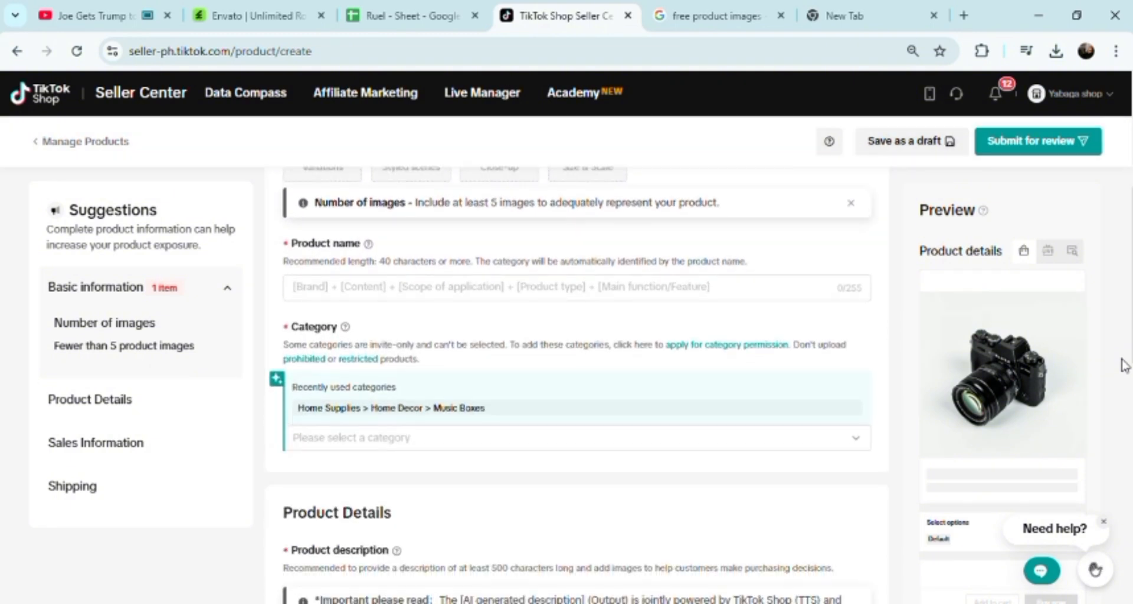
click(463, 295)
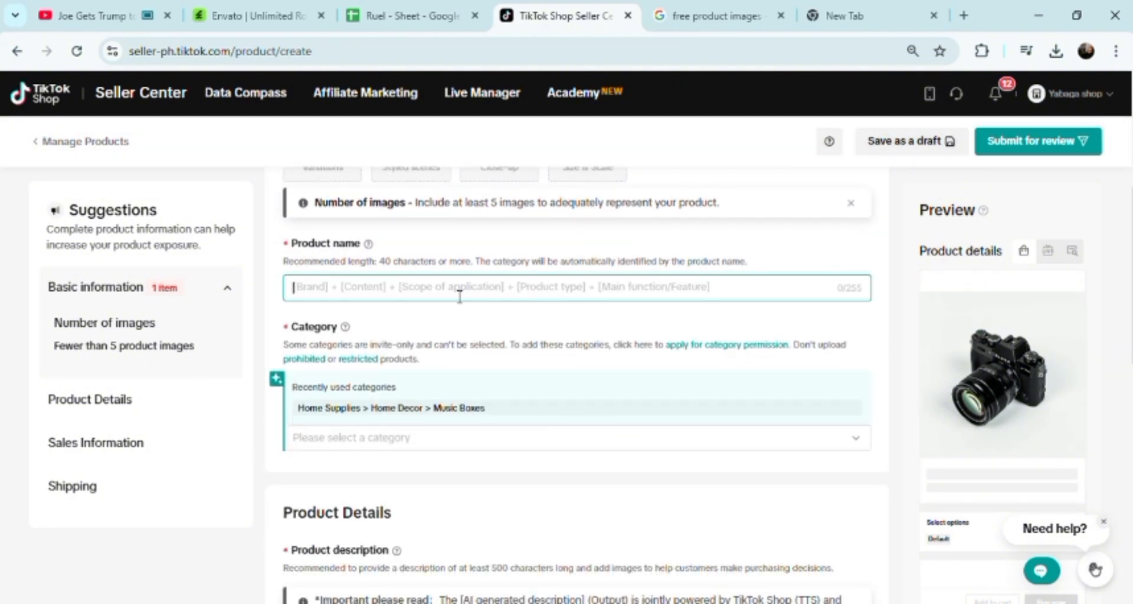
text(S)
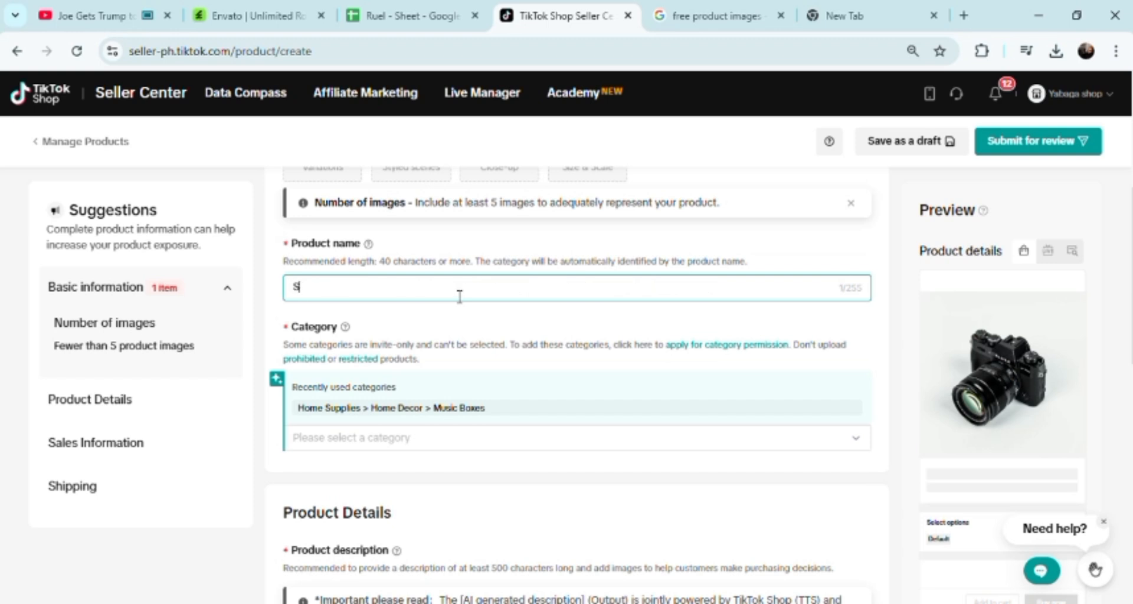
text(AMPLE PRODUCT)
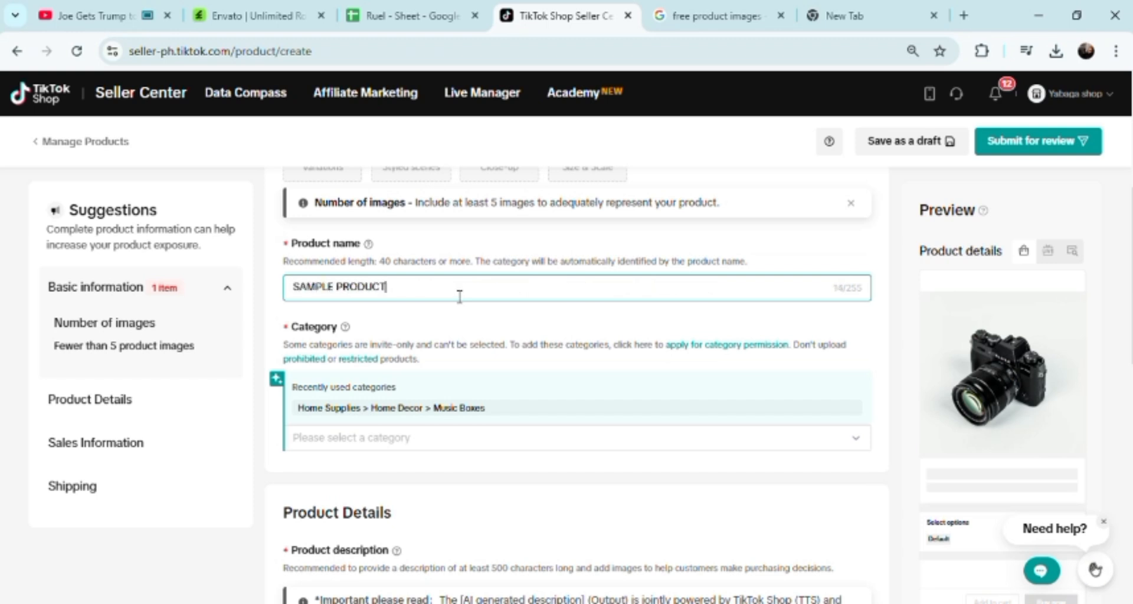
text( FOR)
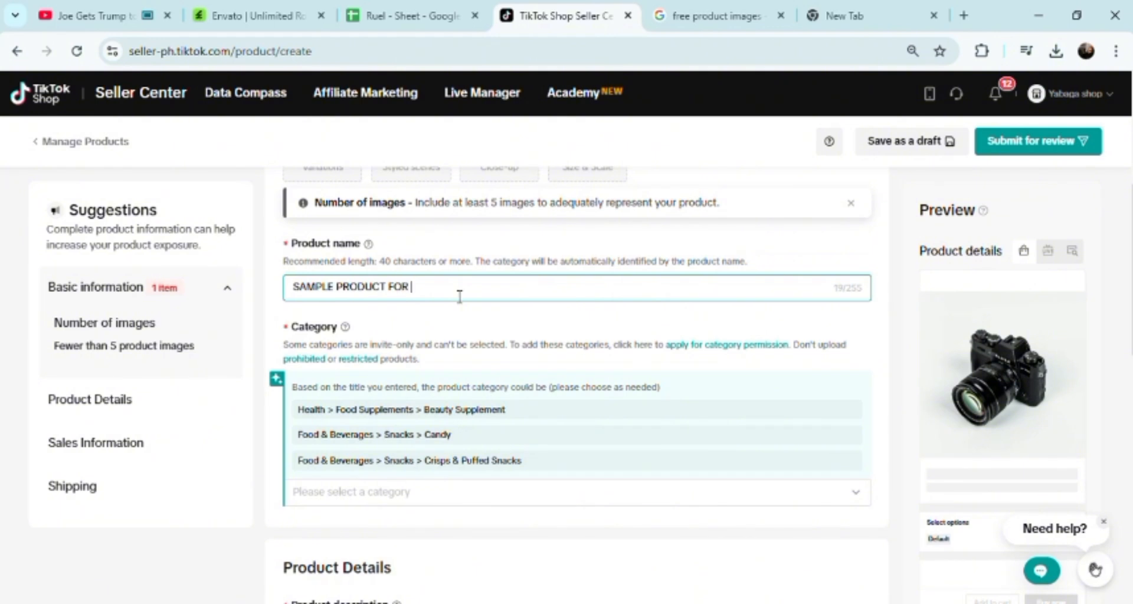
text( TIKTOK SHOP)
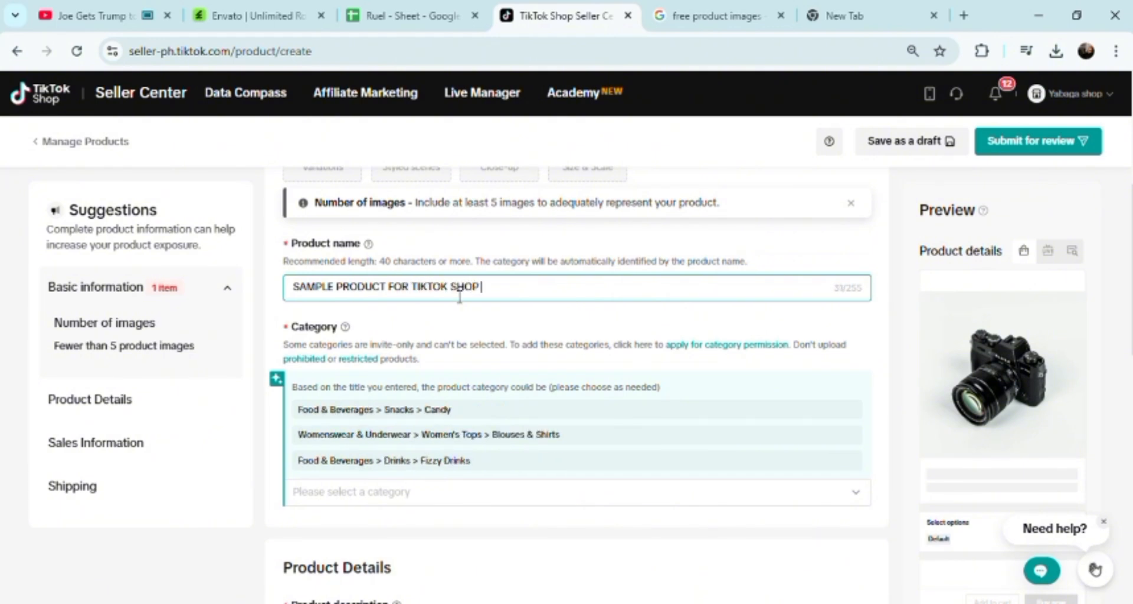
text( 101)
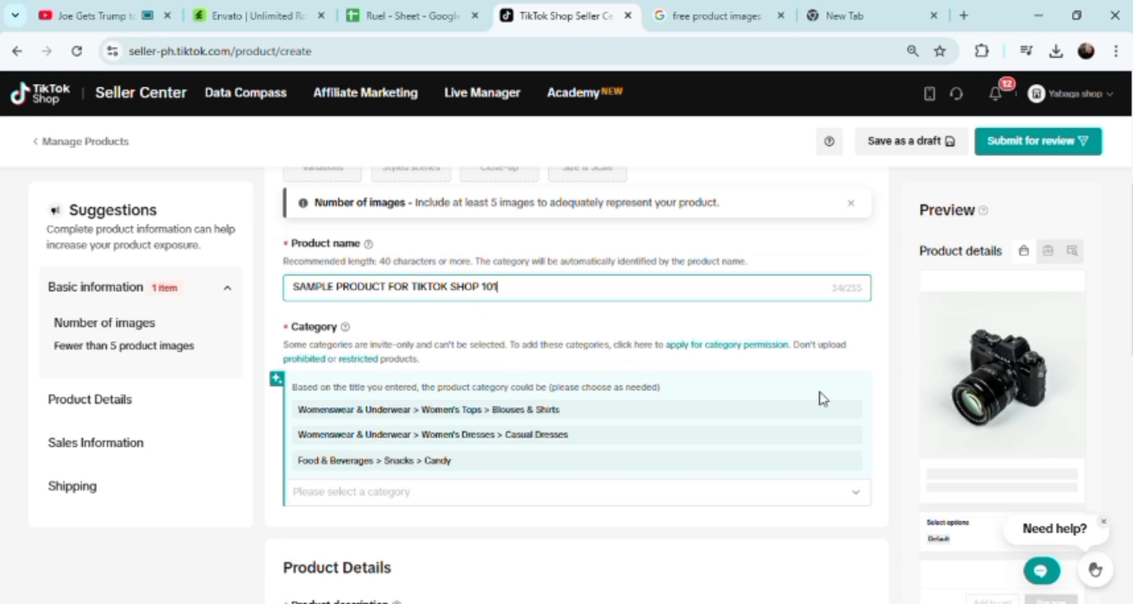
click(897, 394)
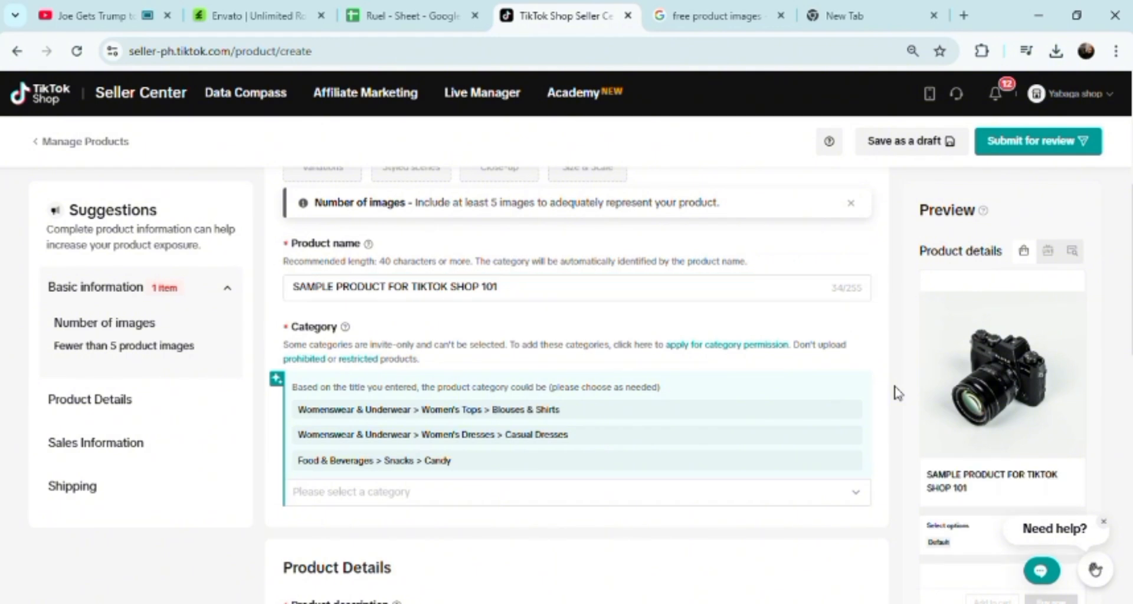
Set the product category to Phones & Electronics > Cameras & Photography > Camera Accessories.
scroll(897, 394, down, 3)
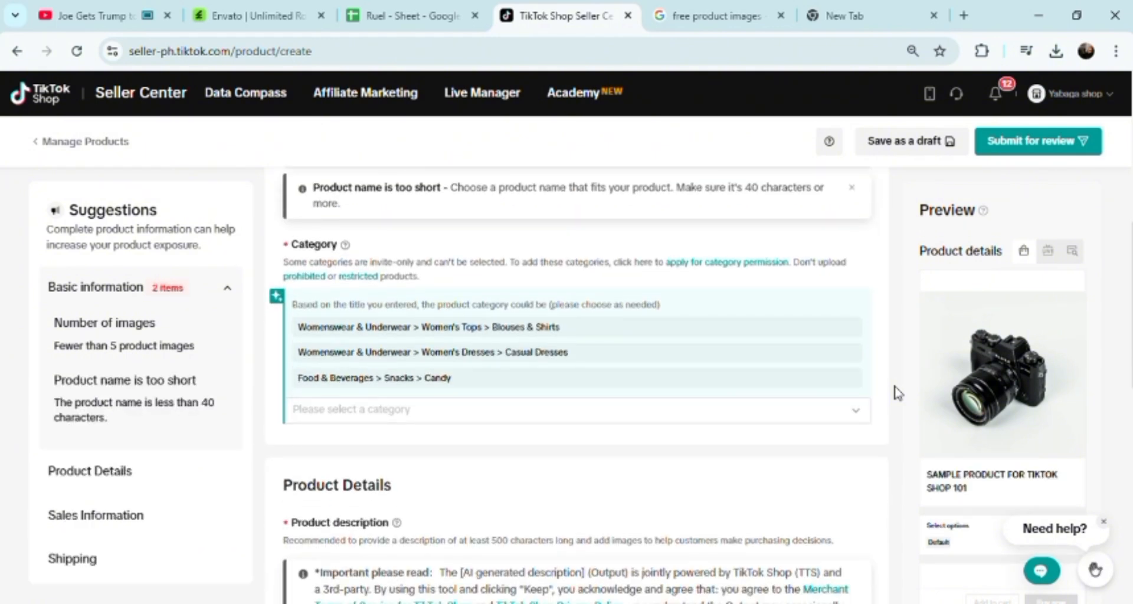
click(634, 424)
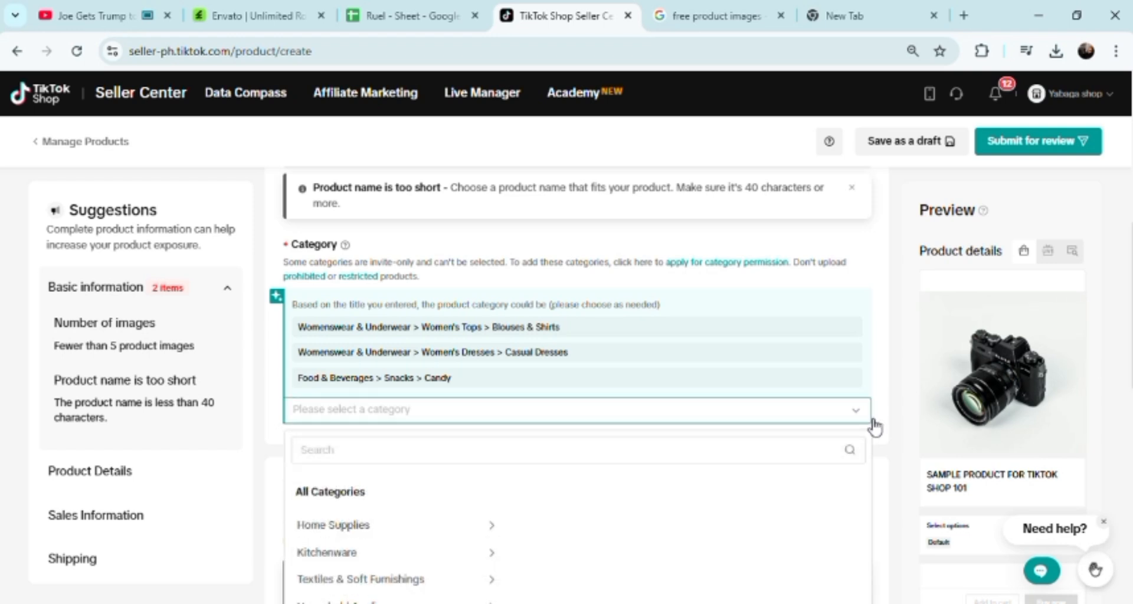
click(899, 429)
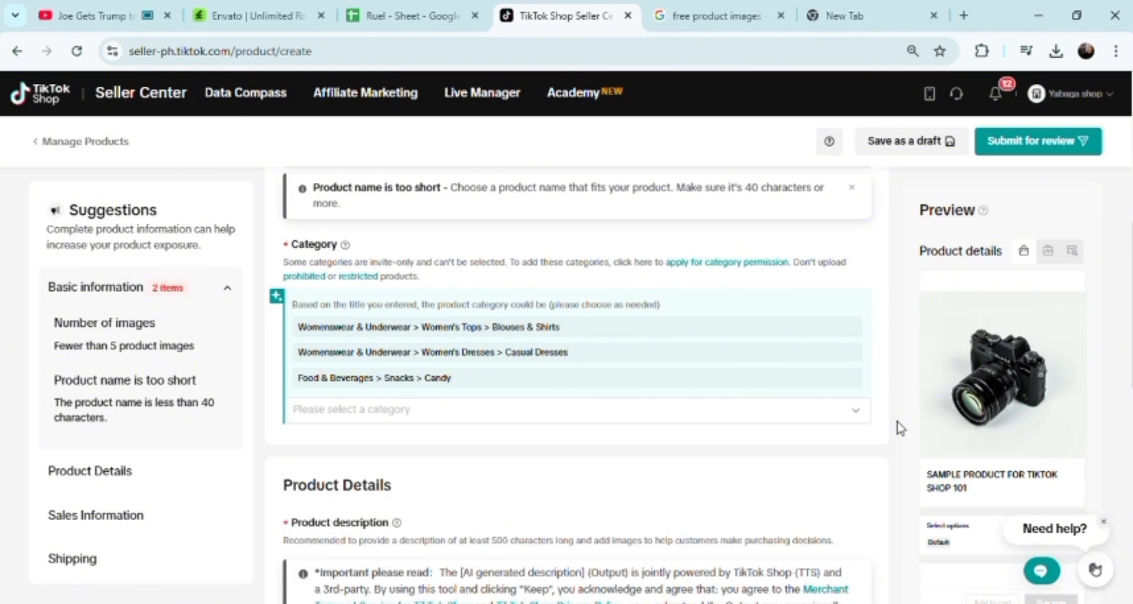
scroll(900, 429, down, 3)
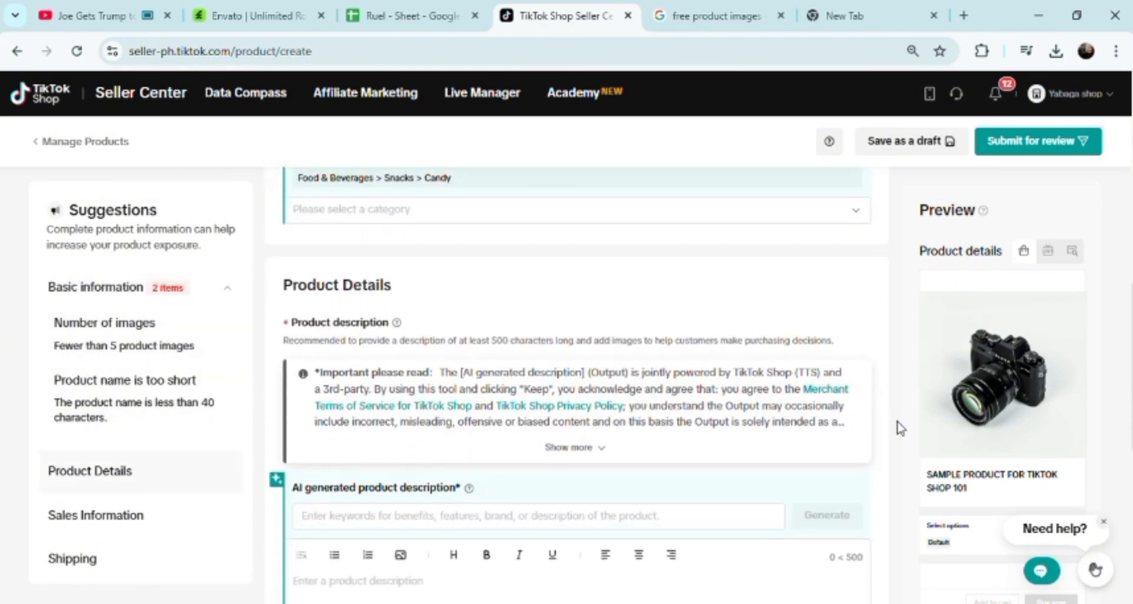
click(857, 219)
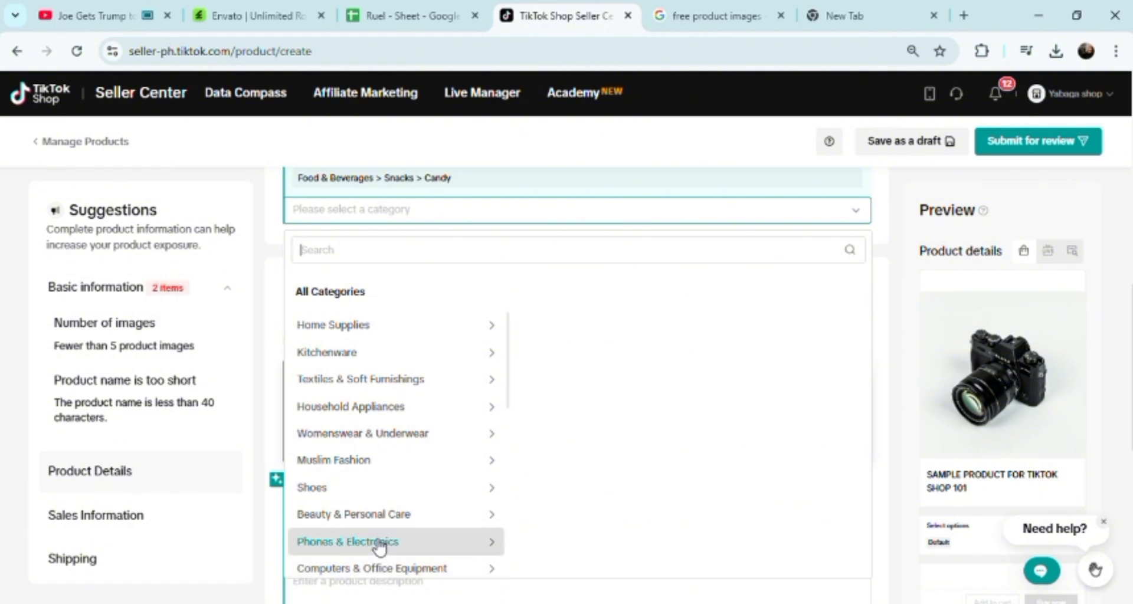
click(380, 548)
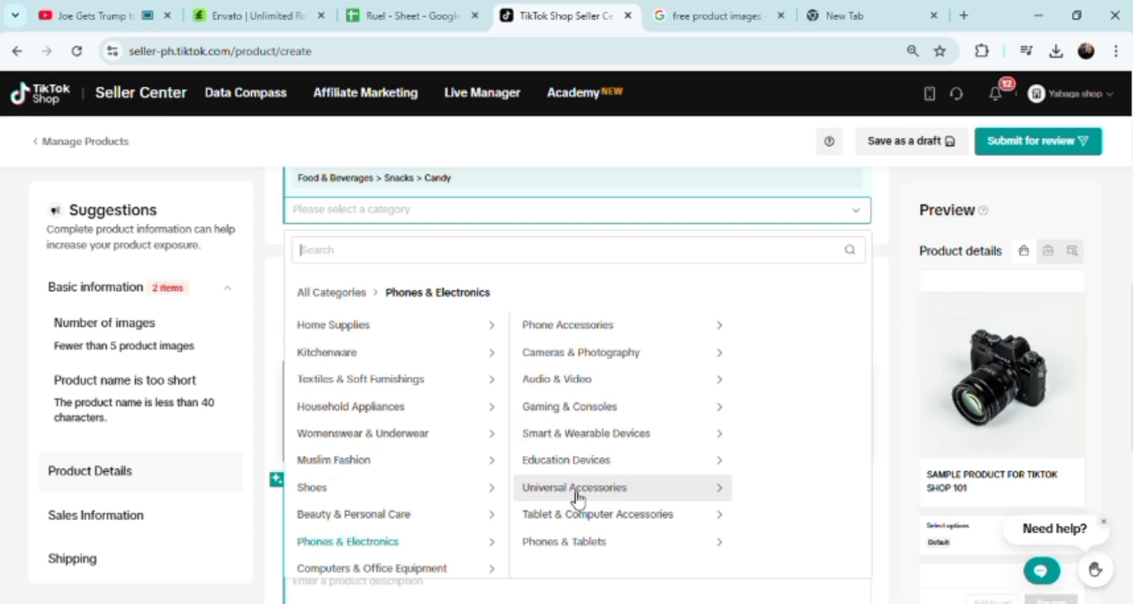
click(590, 356)
mouse_move(595, 366)
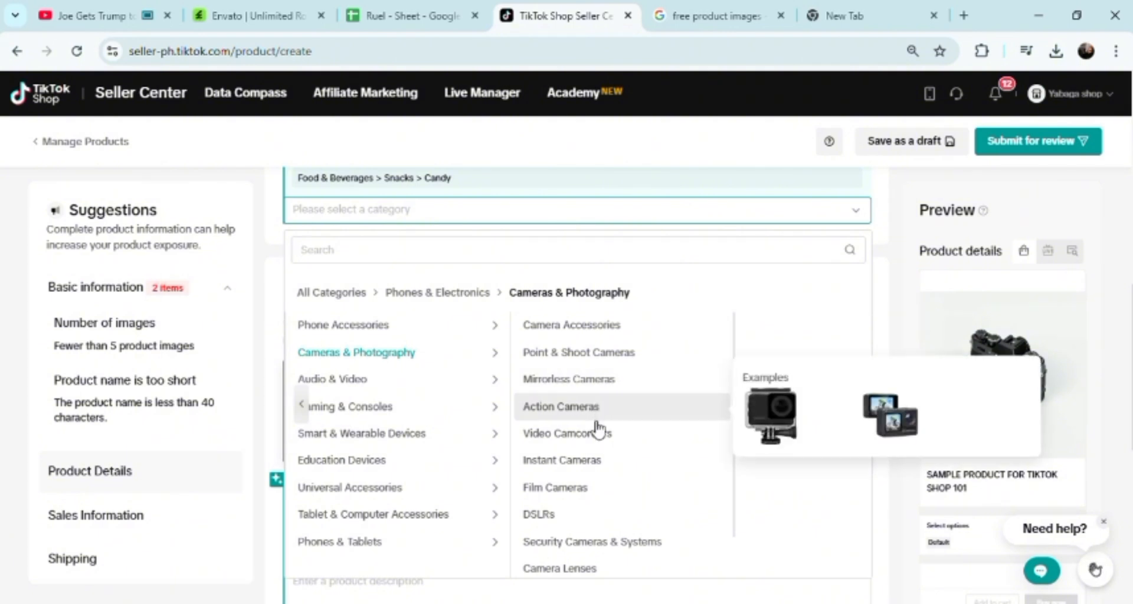
click(599, 326)
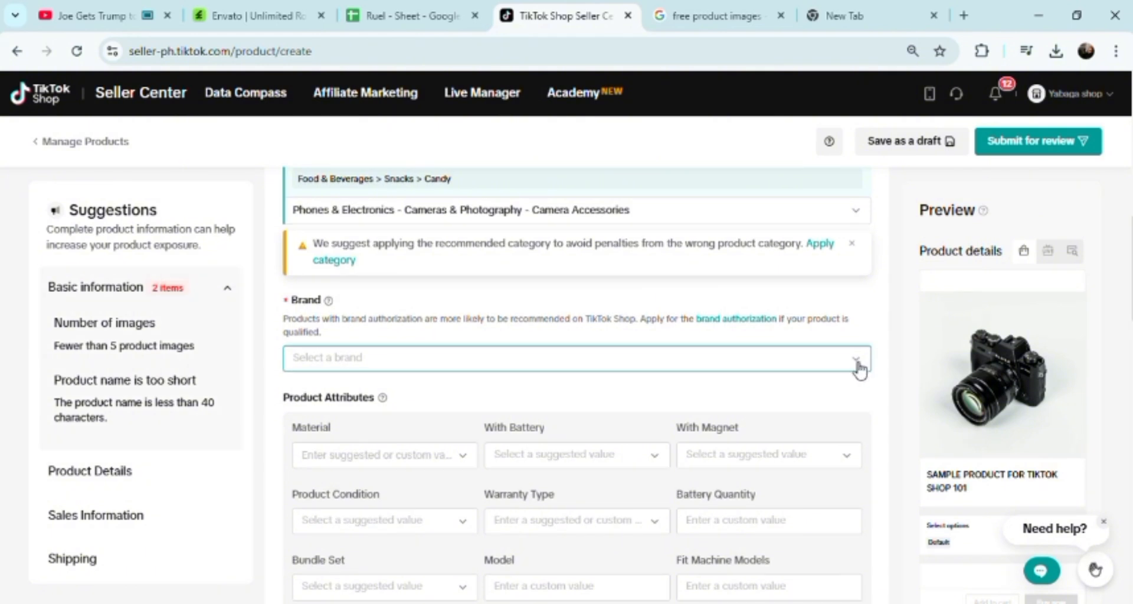
Search the brand list for "CANNON CAM" and set the product's brand to No brand.
click(856, 361)
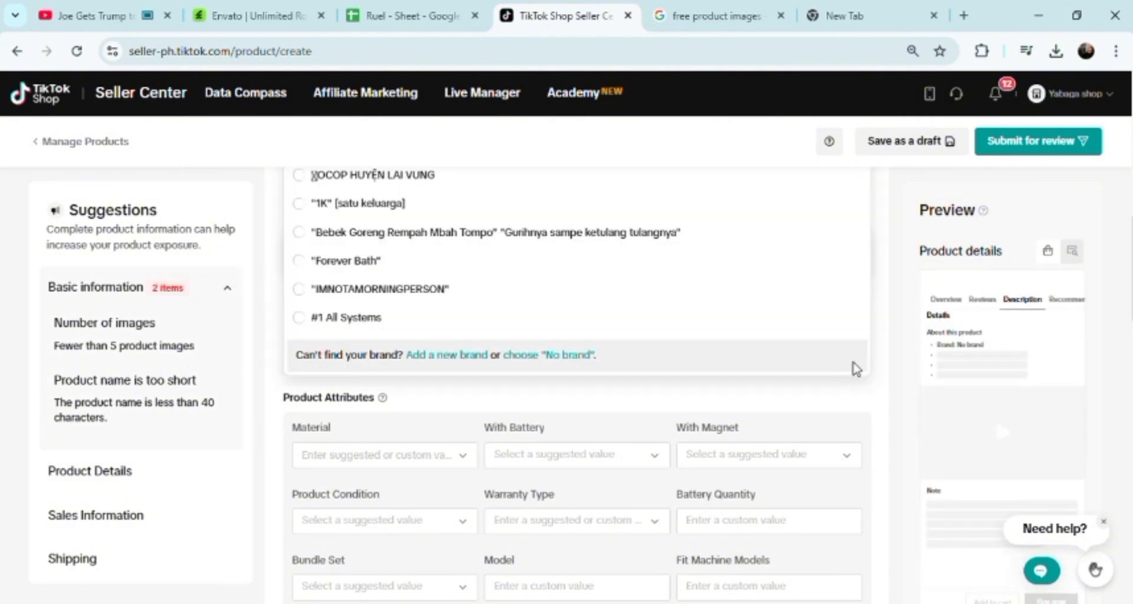
scroll(855, 368, down, 1)
text(CANNON)
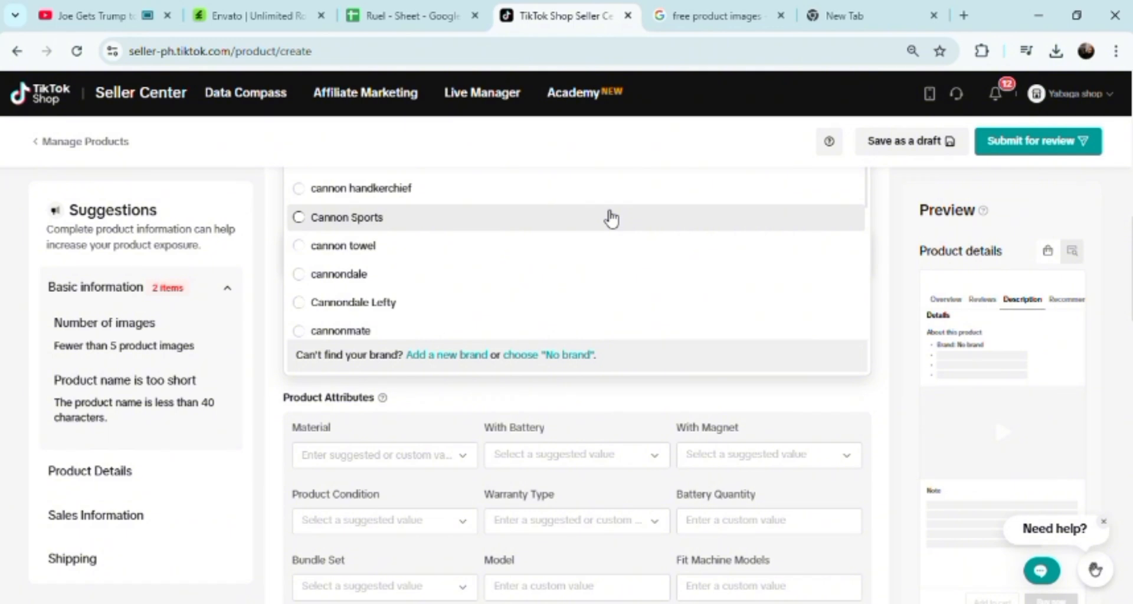
text(CAM)
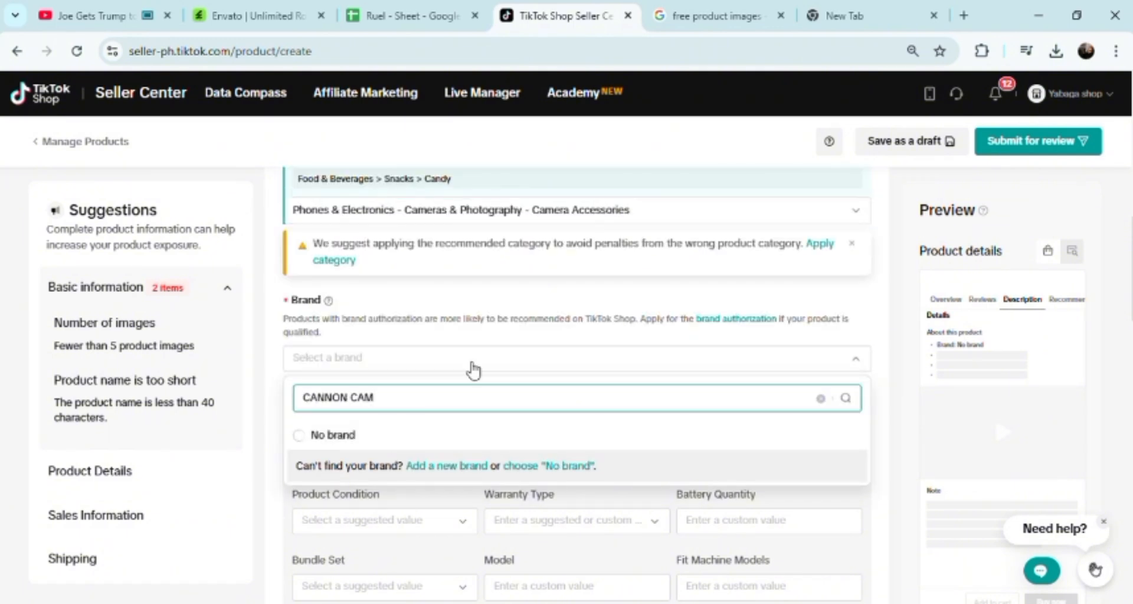
click(299, 437)
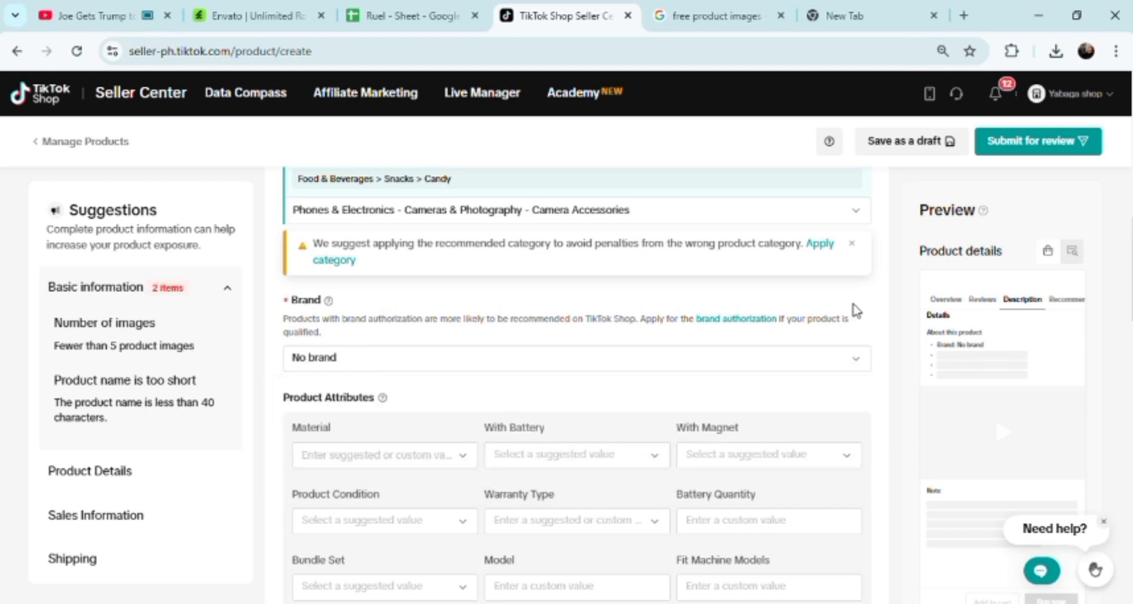
In the product attributes, set Material to Carbon Fibre and With Battery to Yes.
scroll(898, 349, down, 4)
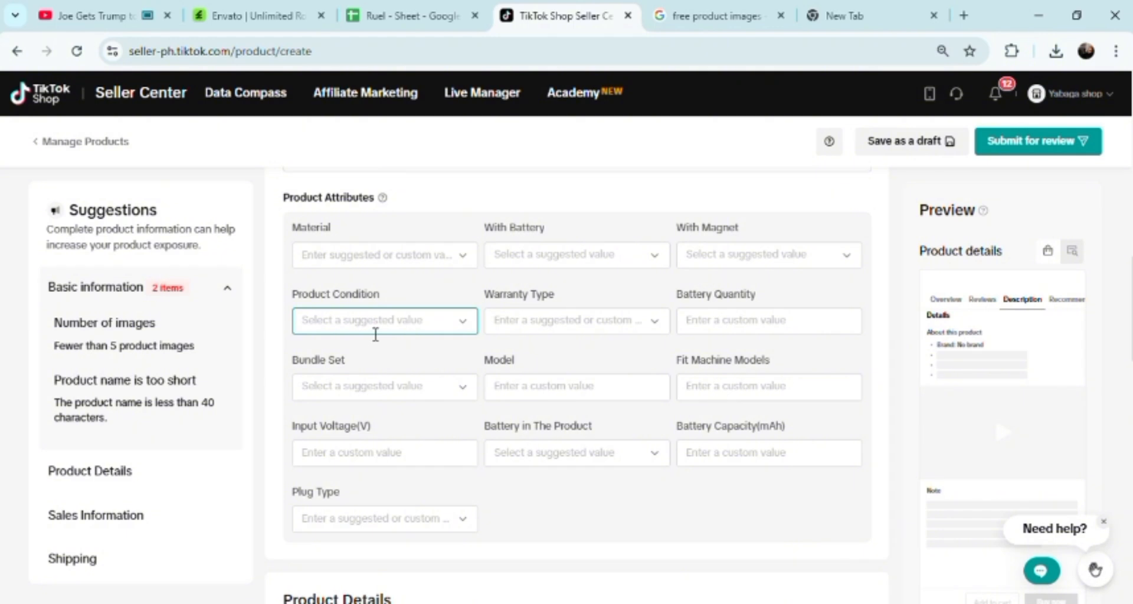
click(376, 330)
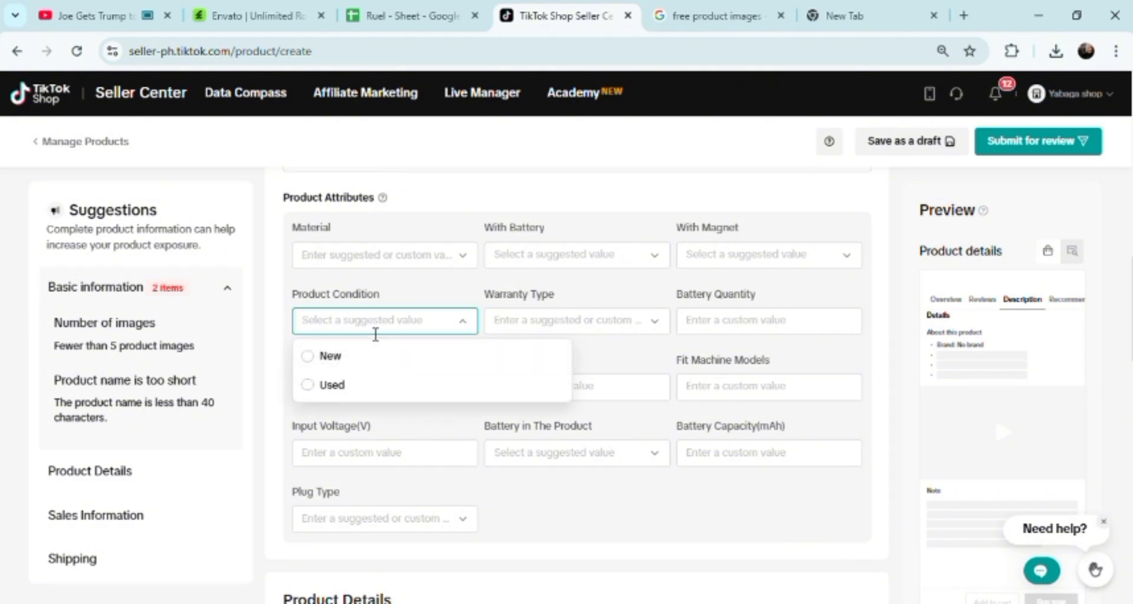
click(362, 255)
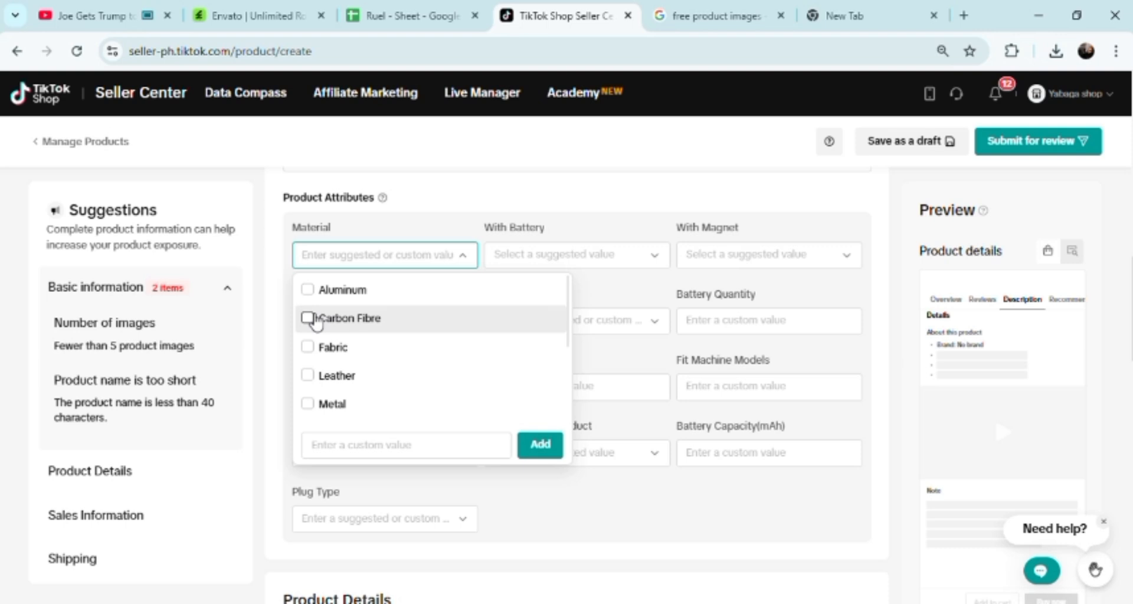
click(308, 318)
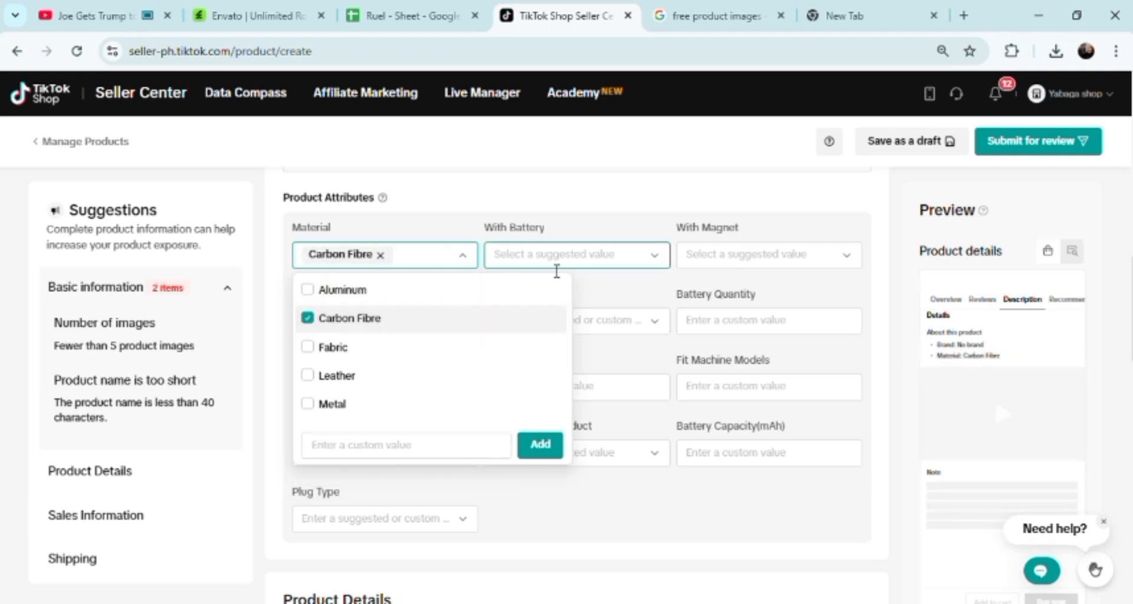
click(556, 262)
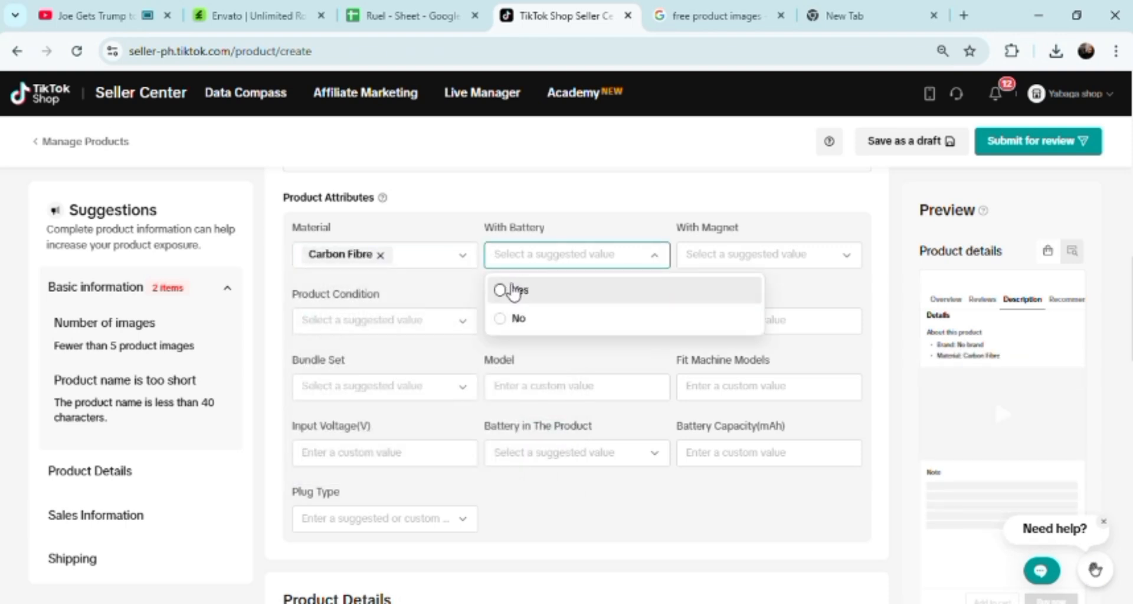
click(513, 291)
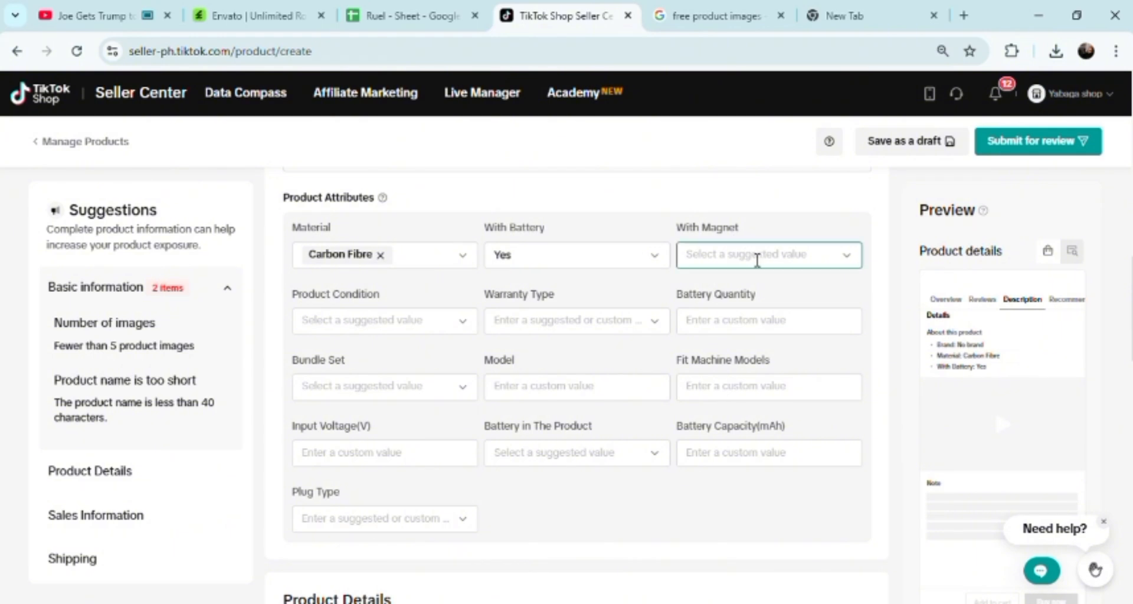
Set the With Magnet attribute to Yes and the Product Condition to New.
click(753, 258)
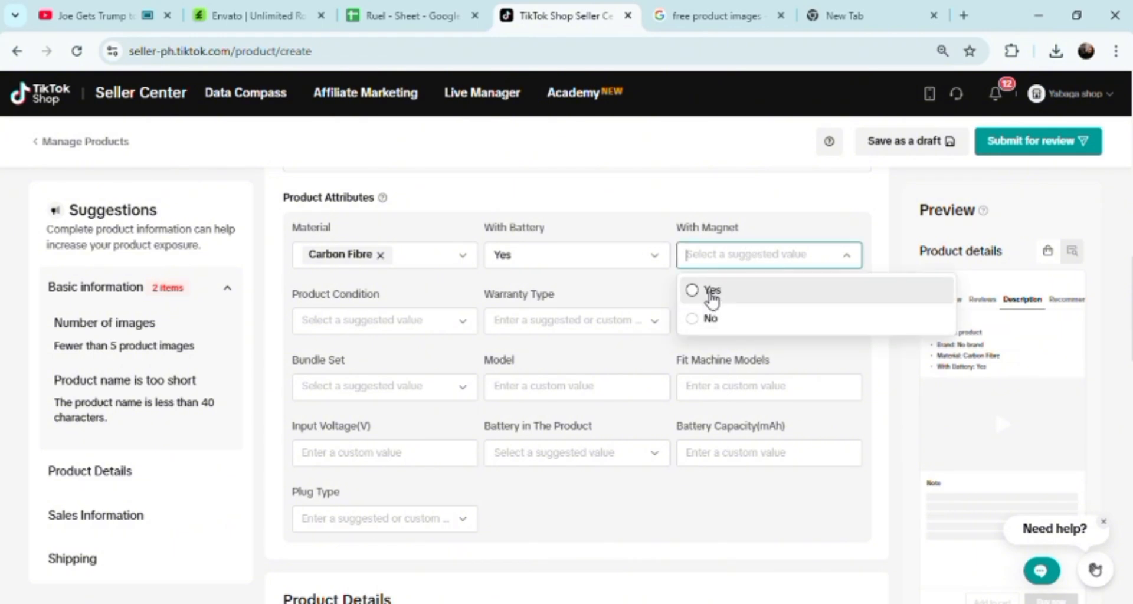
click(712, 292)
click(330, 325)
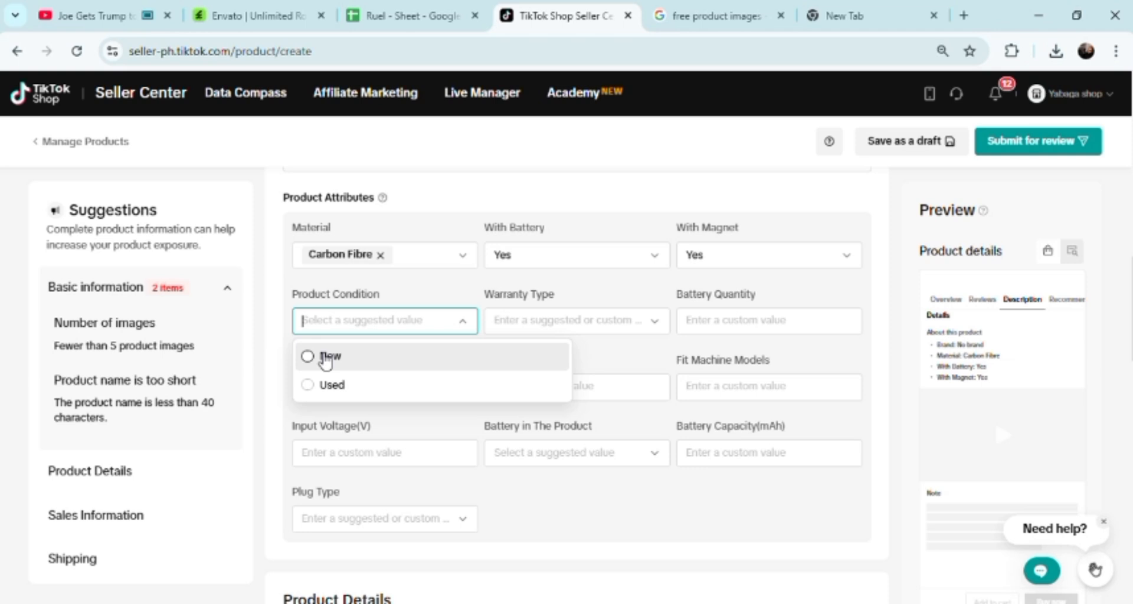
click(325, 357)
Set the Warranty Type to Manufacturer Warranty and the Bundle Set attribute to Yes.
click(564, 320)
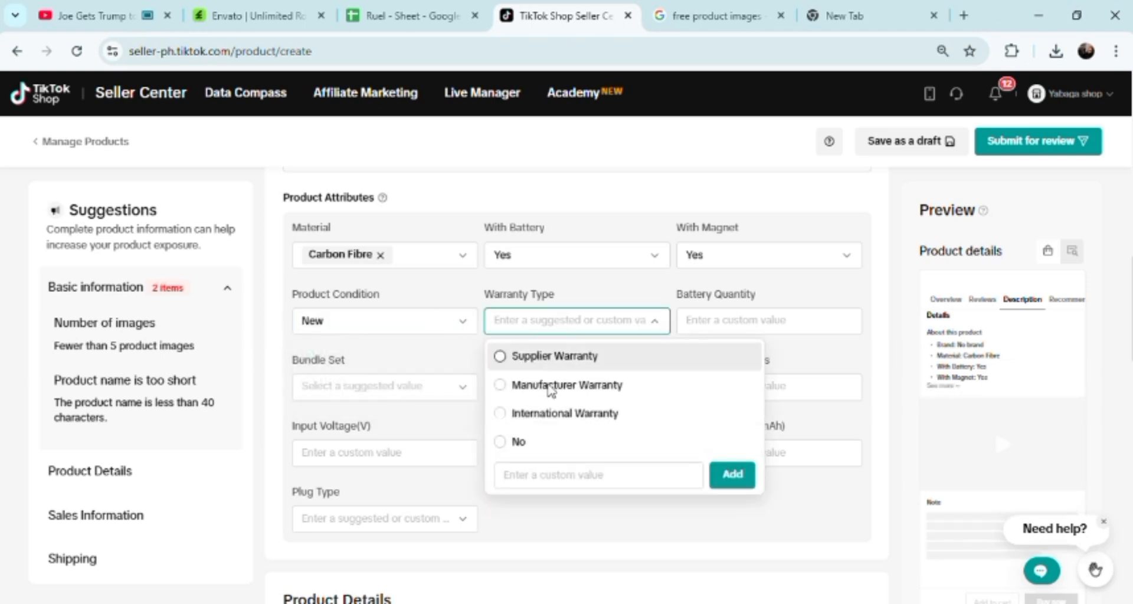
click(557, 390)
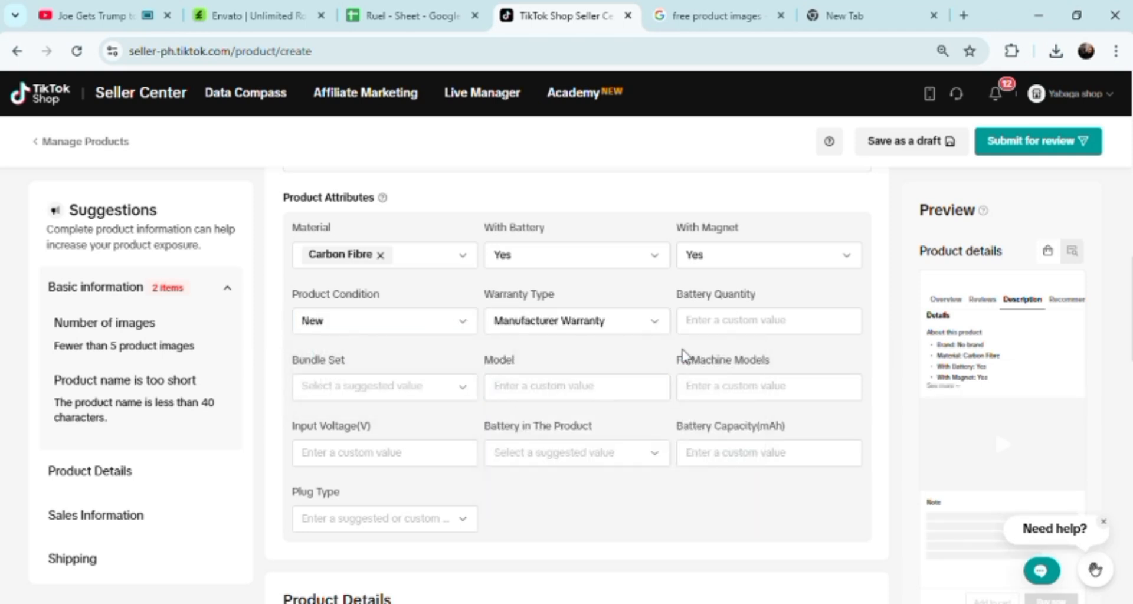
click(733, 331)
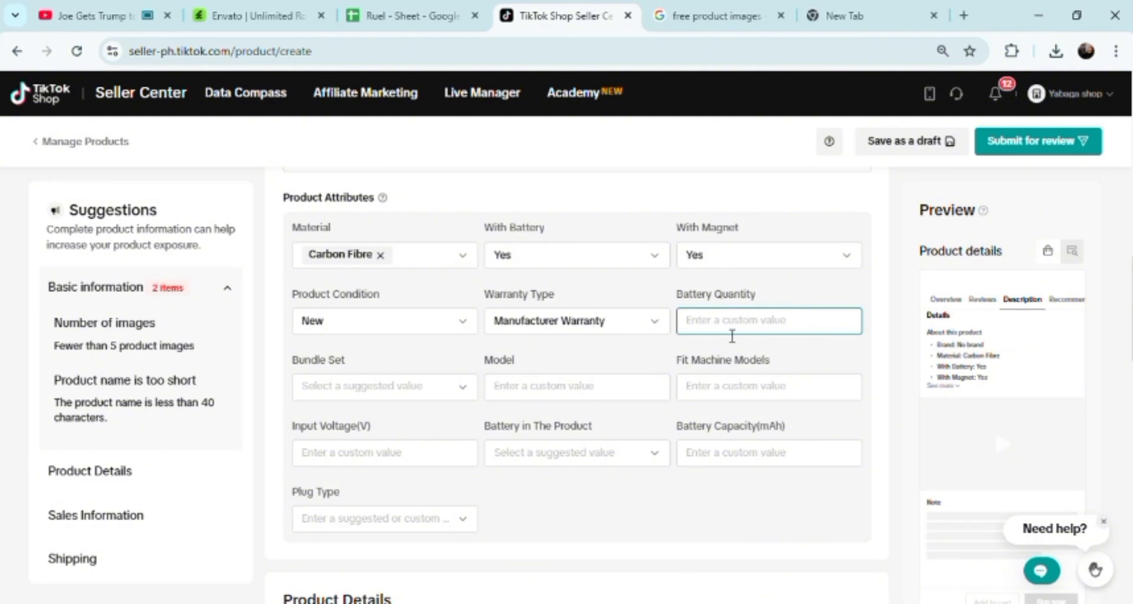
click(379, 386)
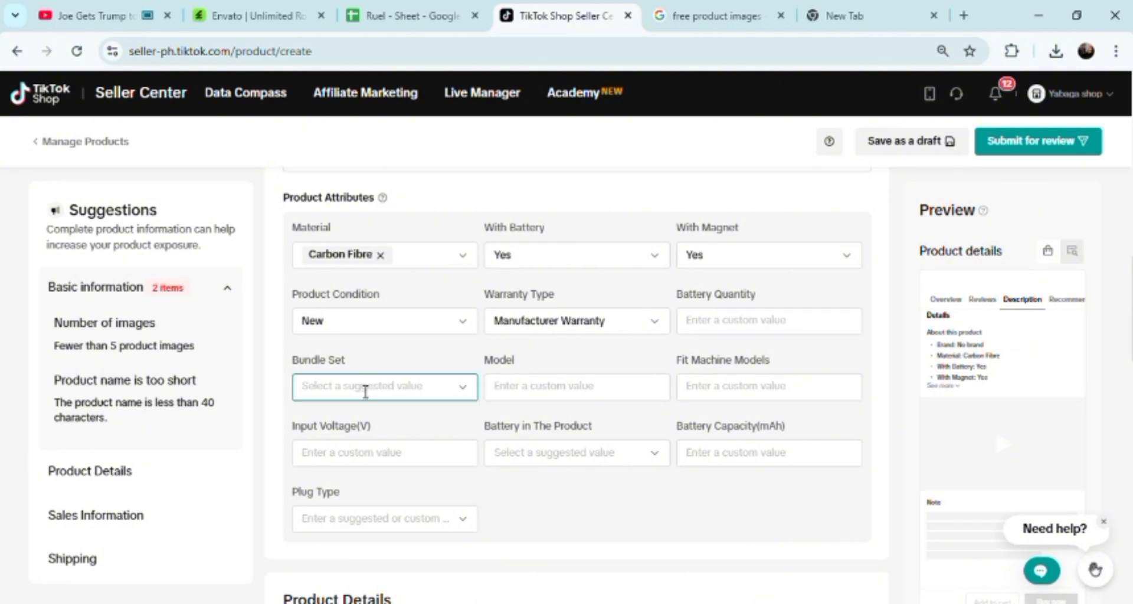
click(365, 392)
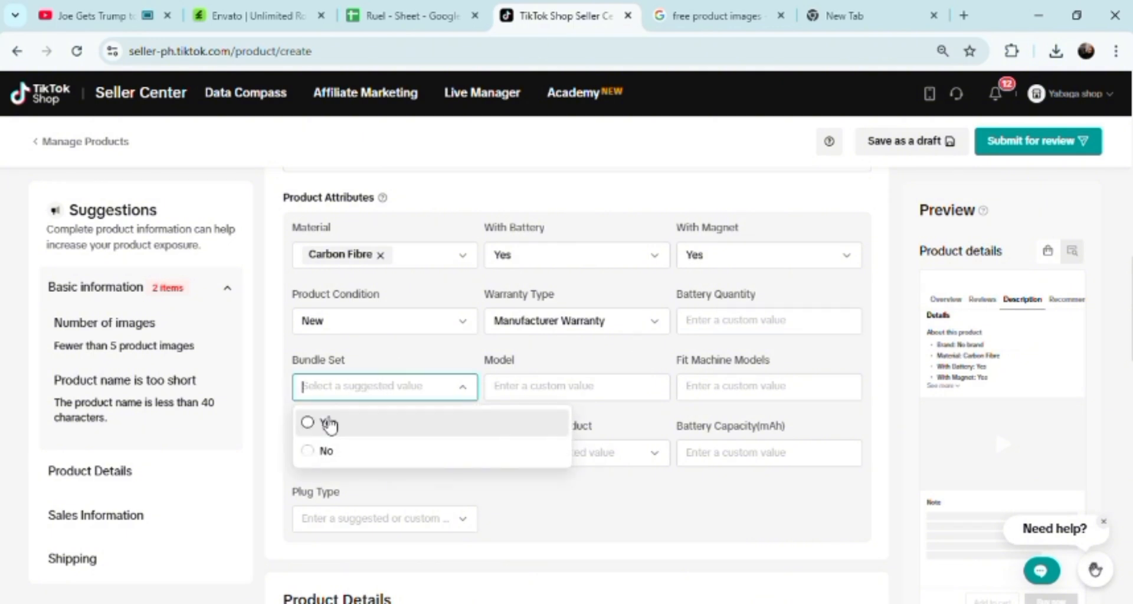
click(329, 424)
Add "400PFS" as the custom value of the Battery Quantity attribute.
click(752, 329)
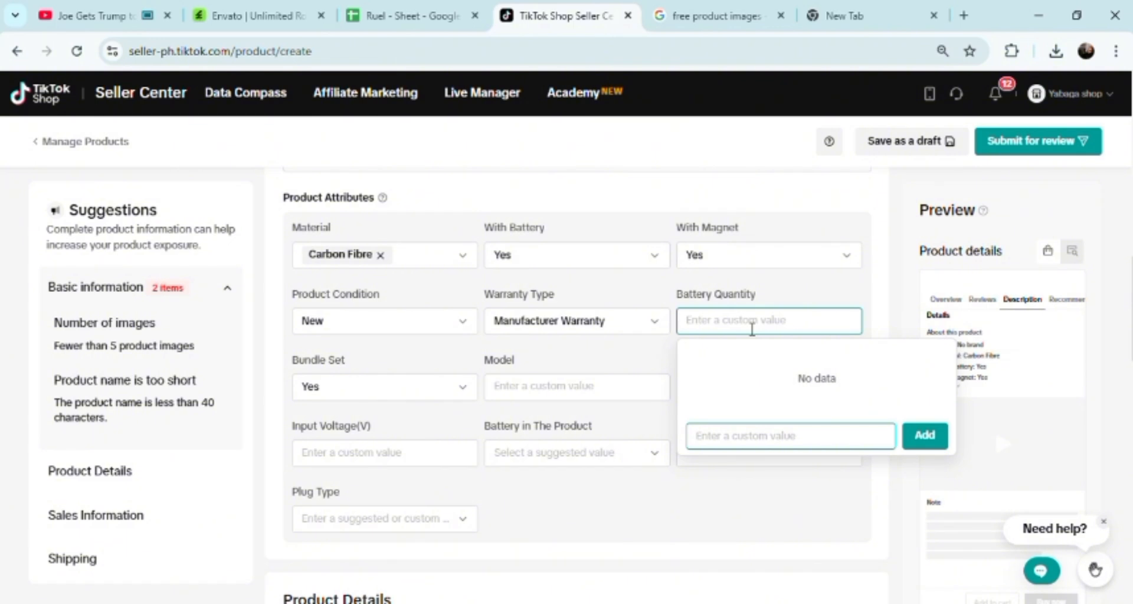
text(400)
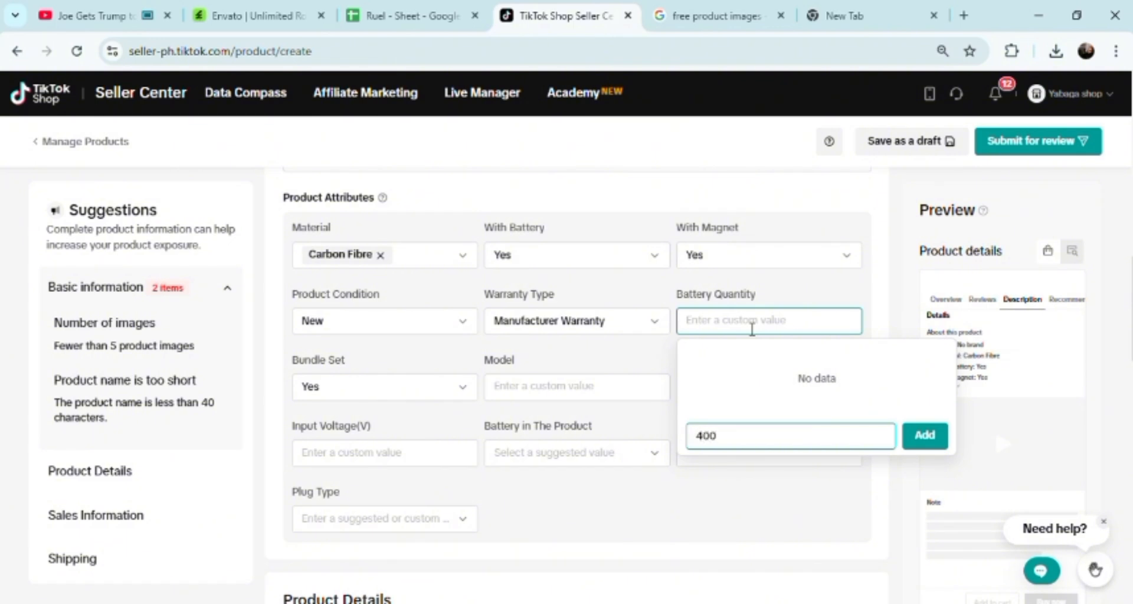
text(PFS)
click(936, 438)
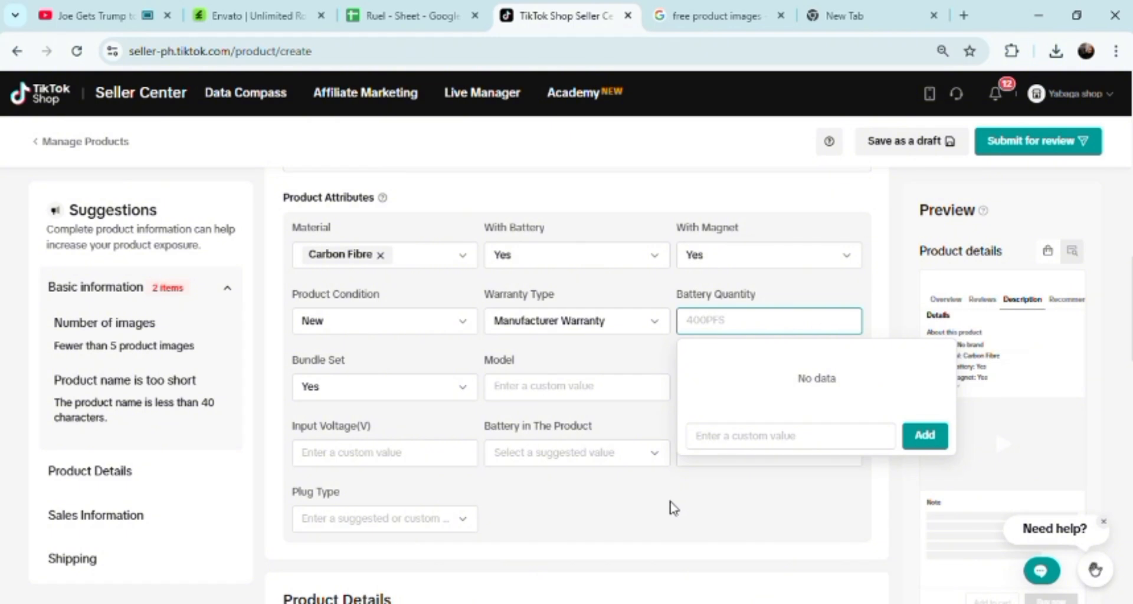
click(522, 393)
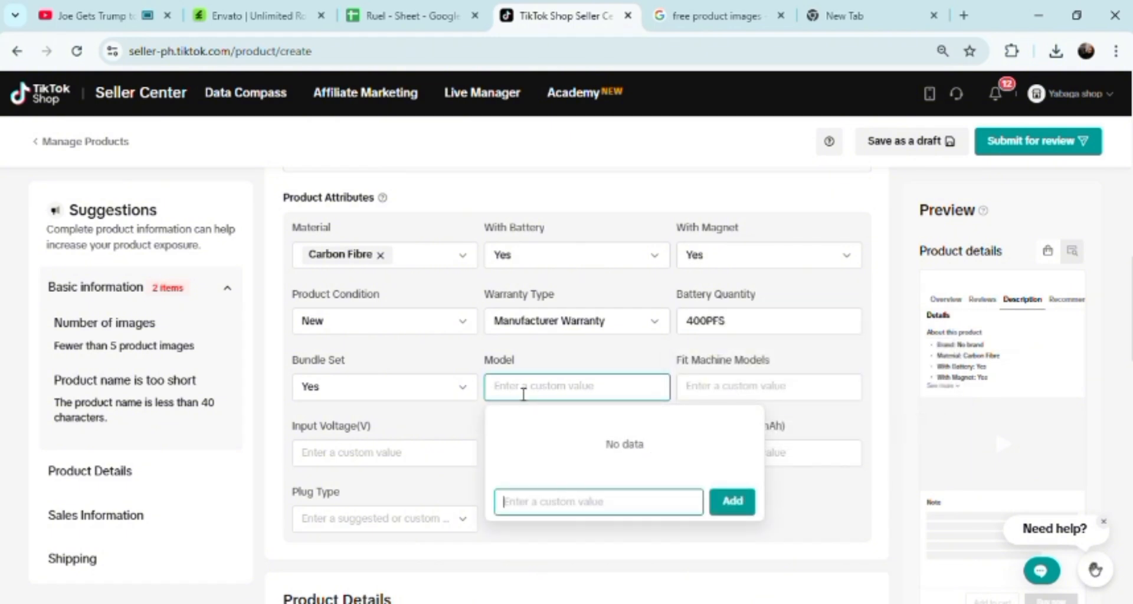
click(764, 394)
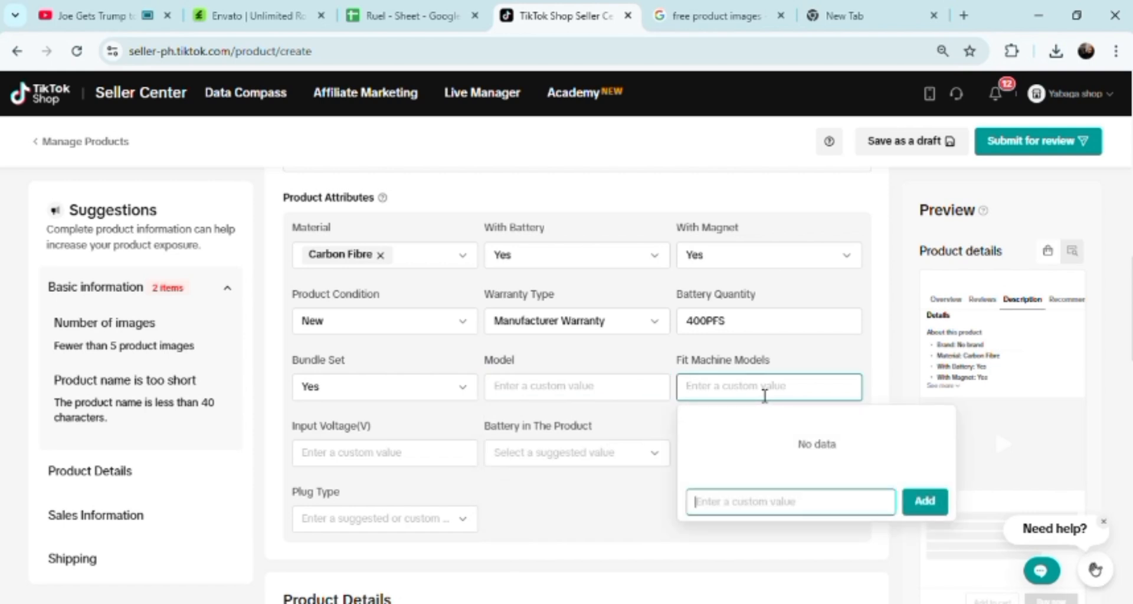
click(393, 465)
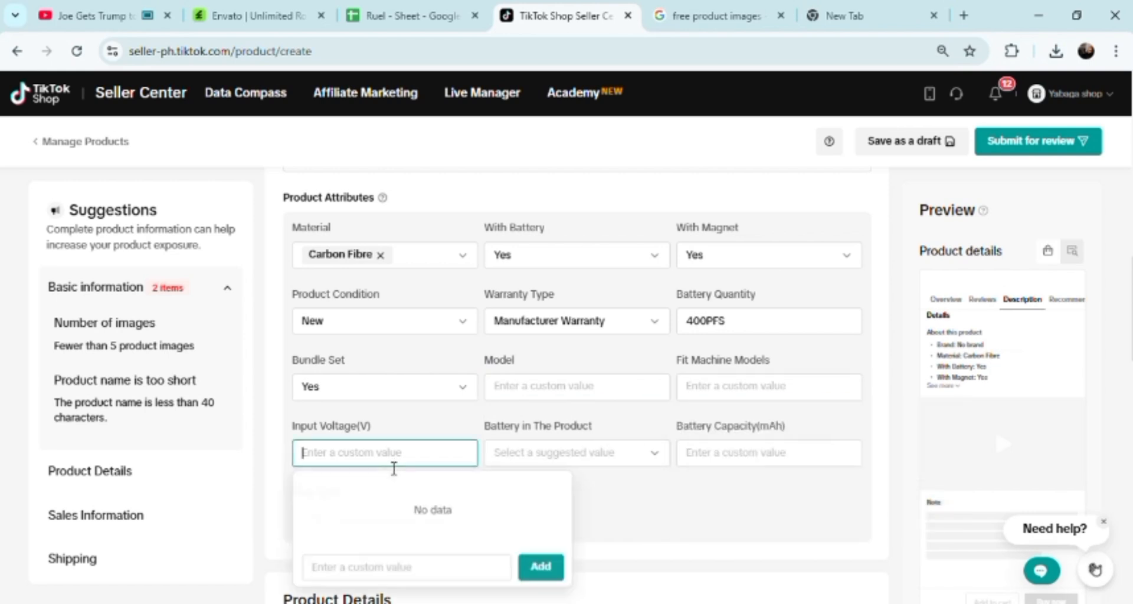
click(732, 525)
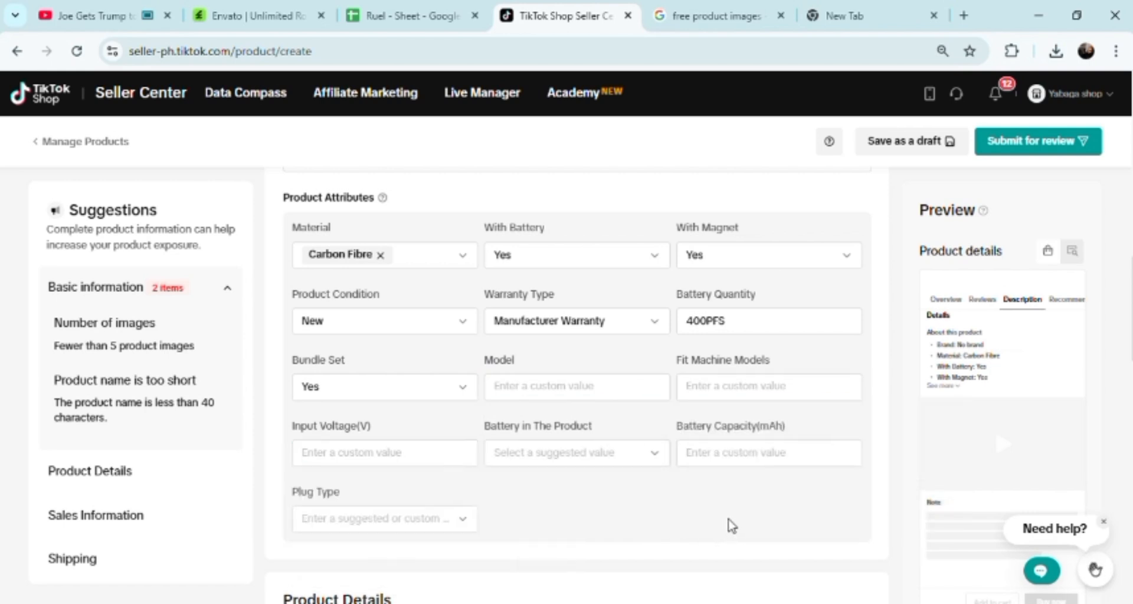
Write "use this as a selling booster to optimize commerce" as the product description in Product Details.
scroll(732, 525, down, 5)
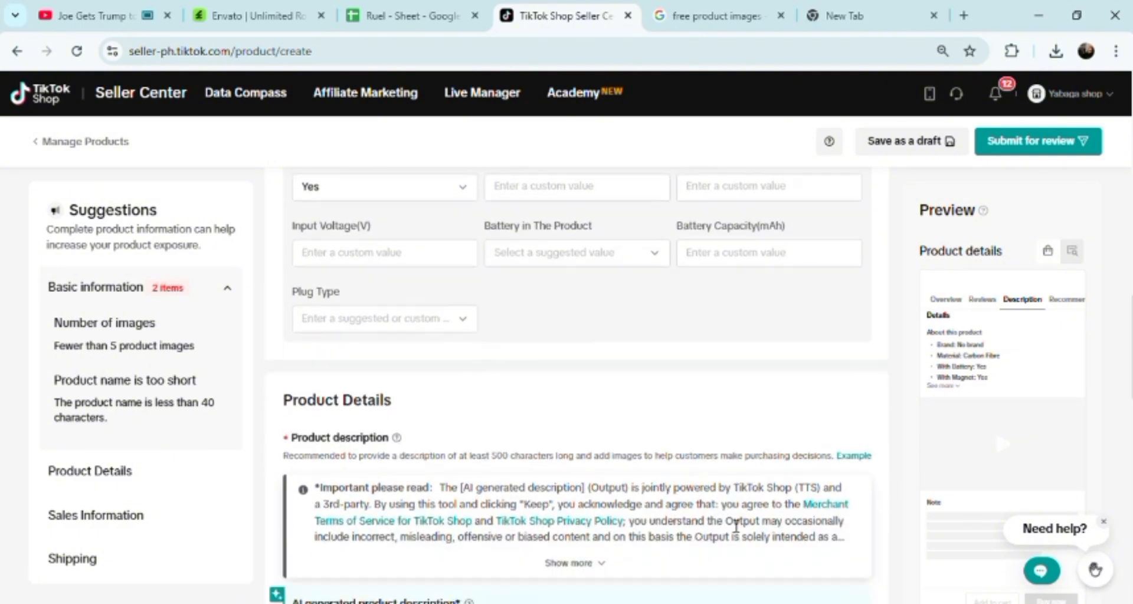
scroll(731, 524, down, 3)
scroll(736, 526, up, 1)
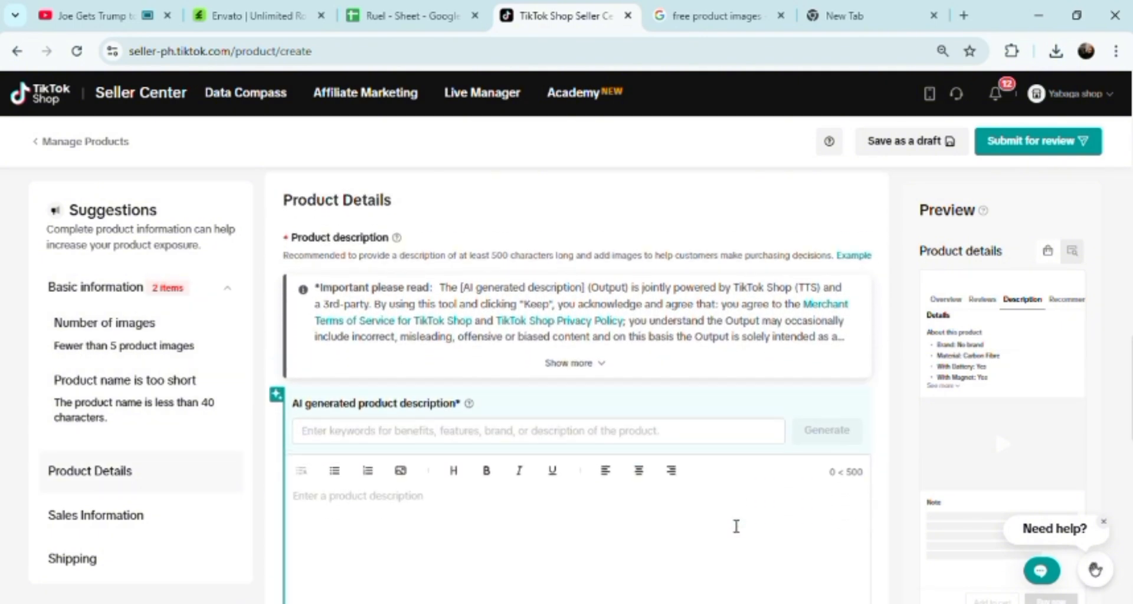
scroll(736, 526, down, 3)
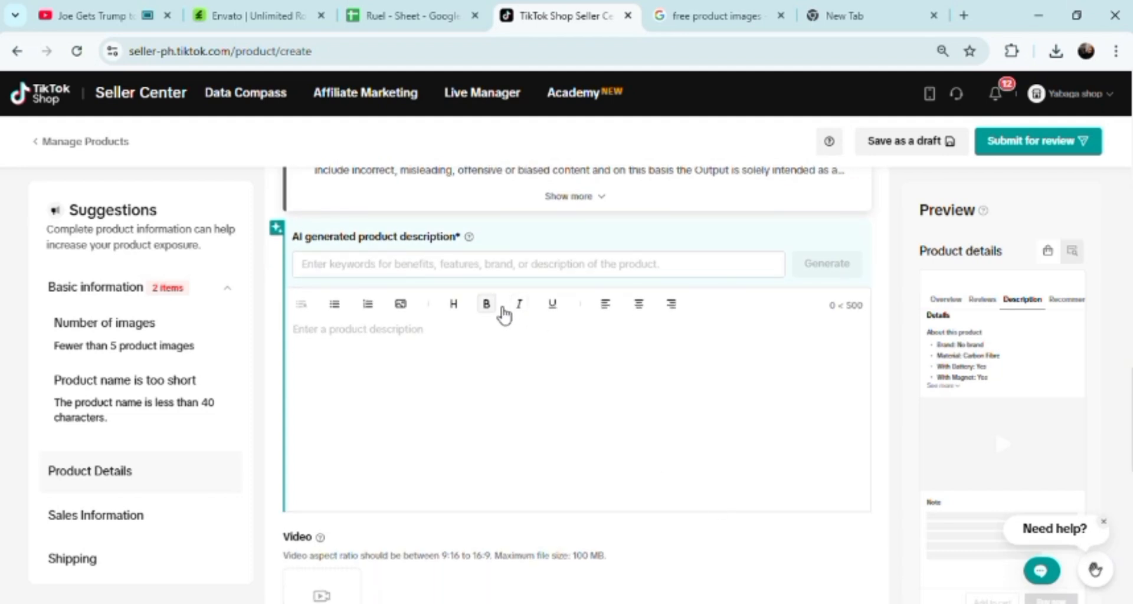
click(362, 364)
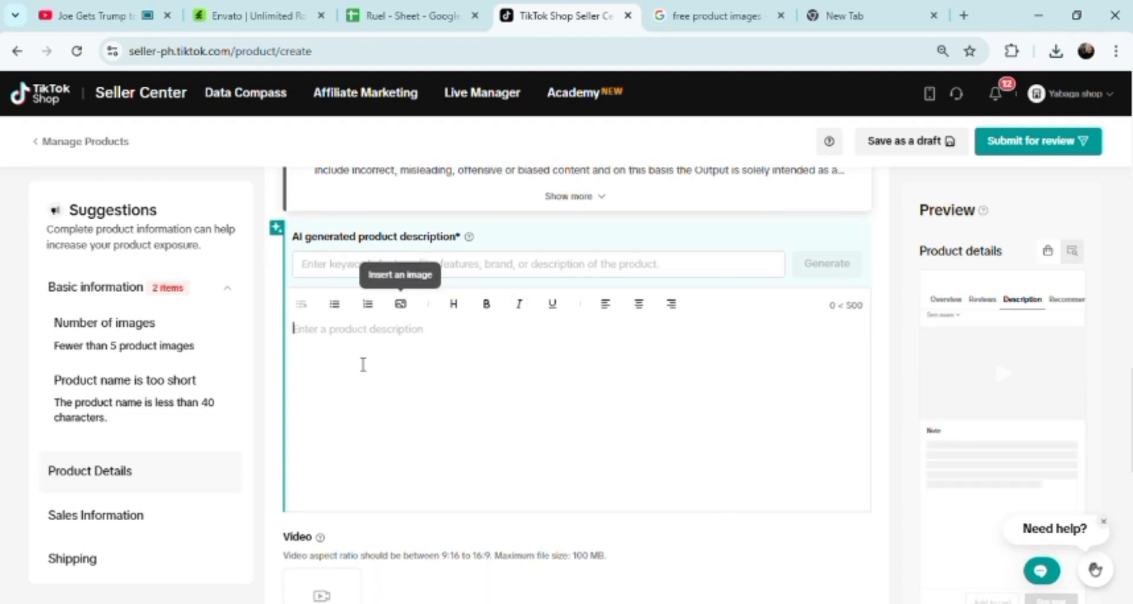
text(u)
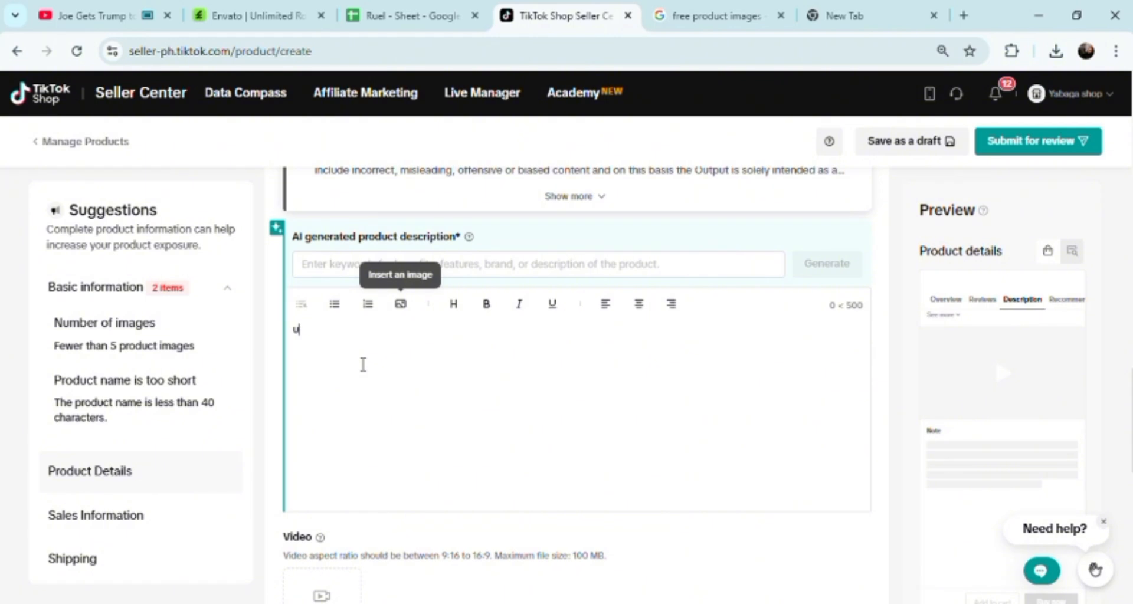
text(se this as a)
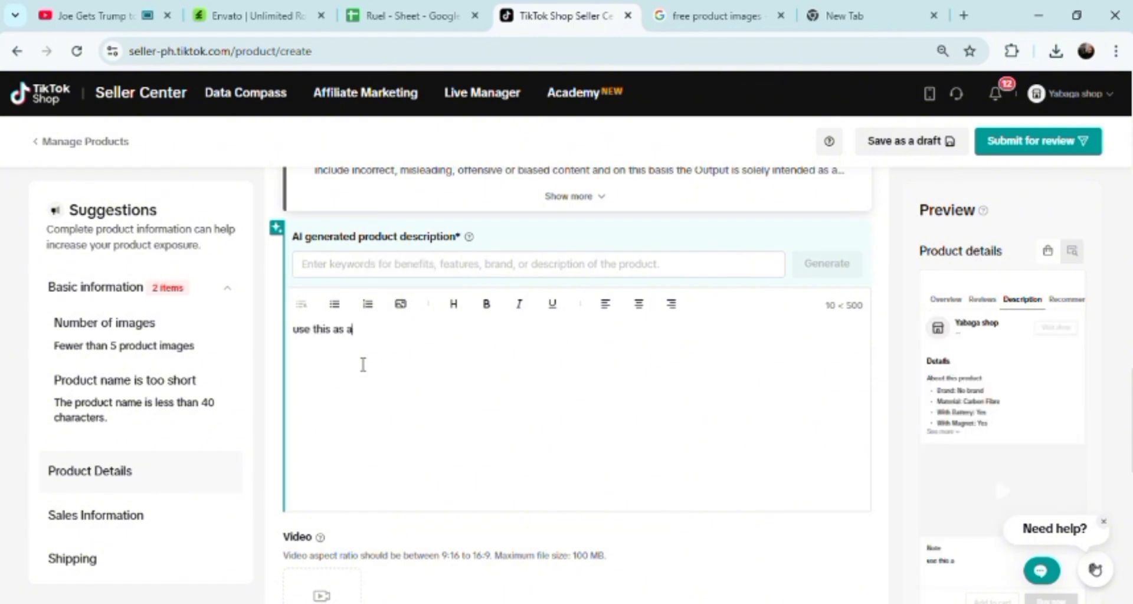
text( selling bo)
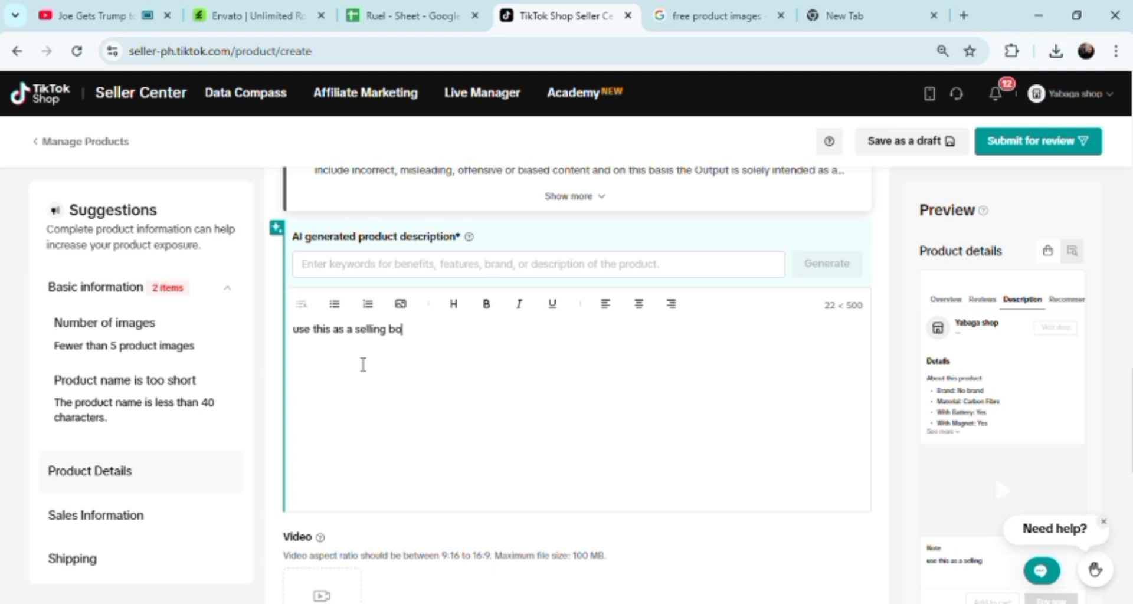
text(oster to)
text(optimize )
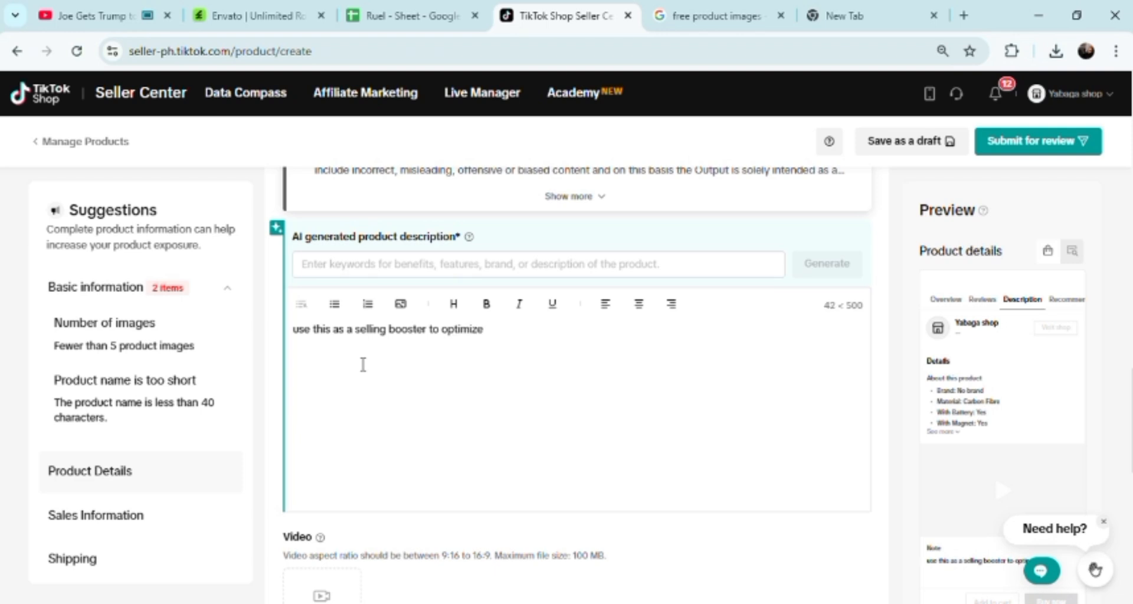
text(commerce)
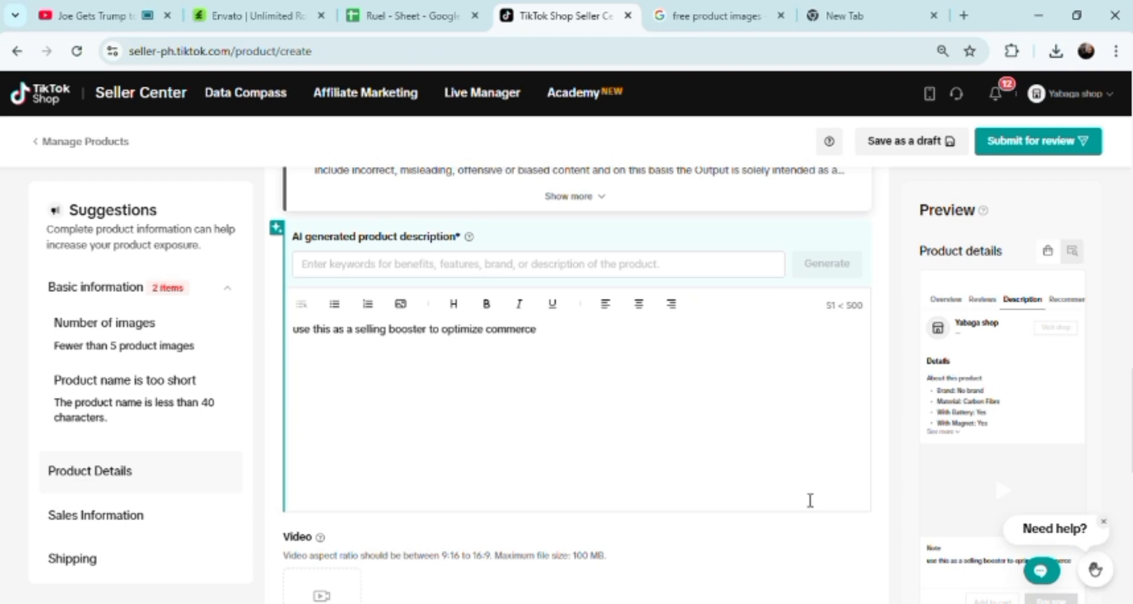
Enable variations for the product in the Sales Information section.
scroll(897, 499, down, 1)
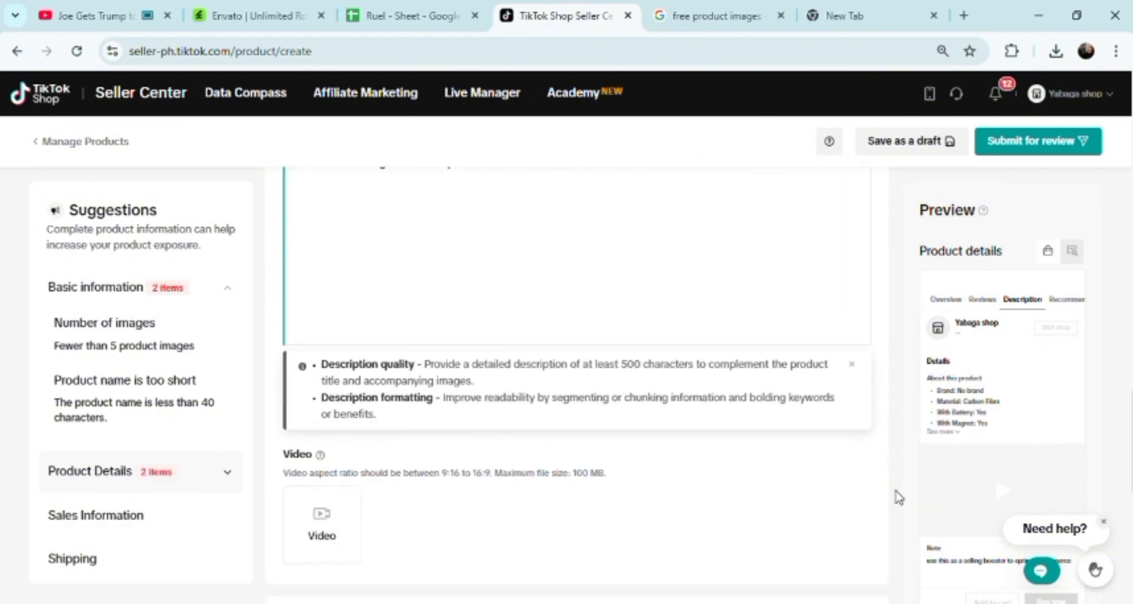
scroll(896, 492, down, 3)
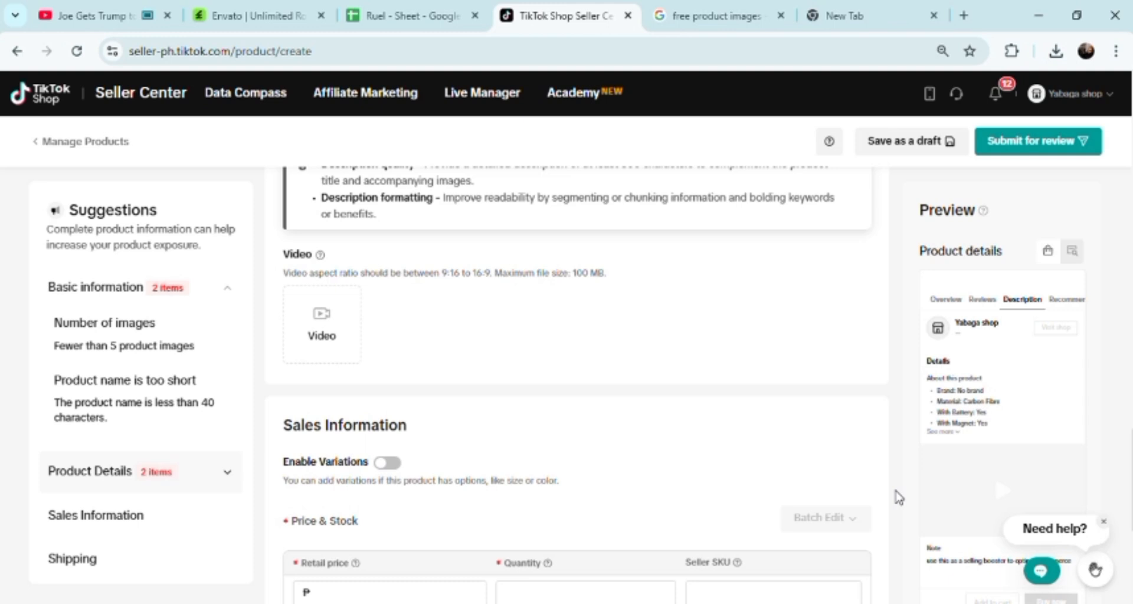
mouse_move(321, 329)
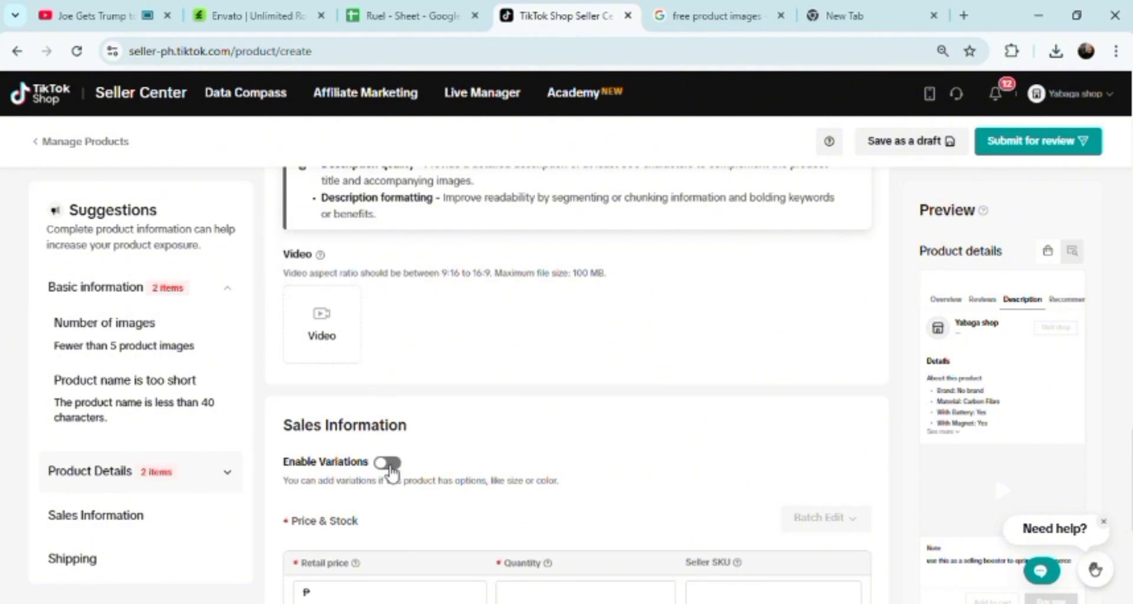
scroll(390, 472, down, 6)
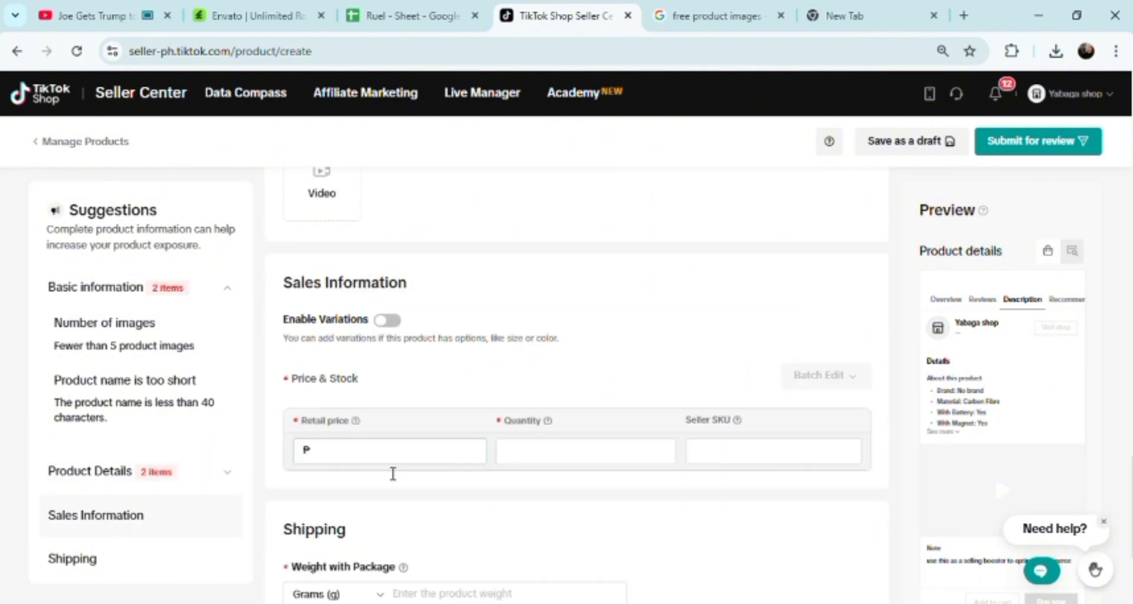
scroll(387, 472, up, 2)
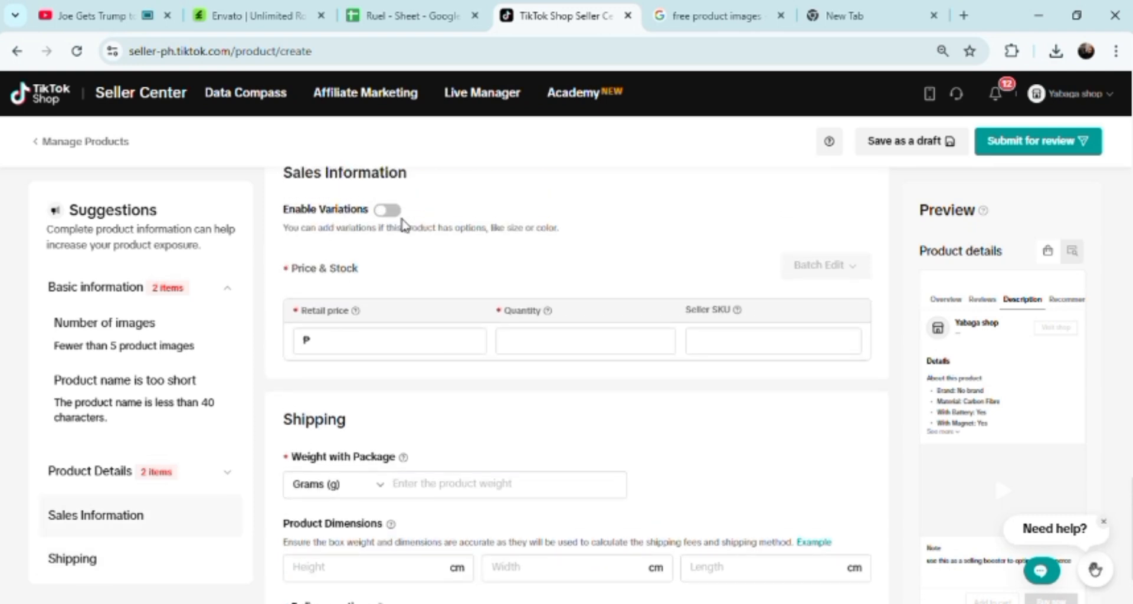
click(395, 210)
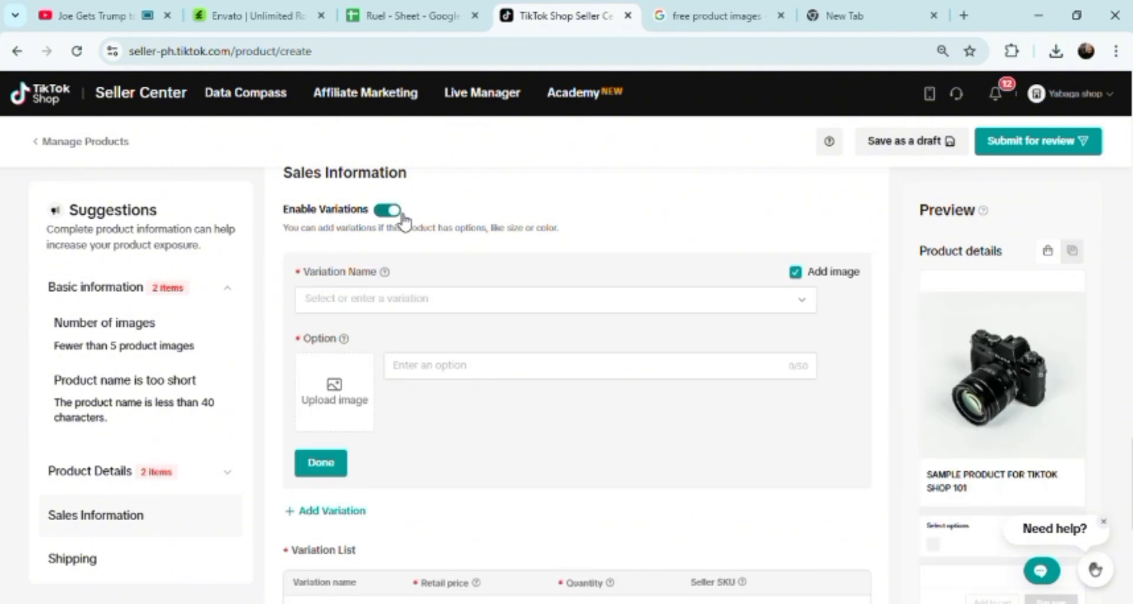
Upload the camera photo from a local file as the first variation option's image, accepting its crop, and add a second variation.
click(346, 387)
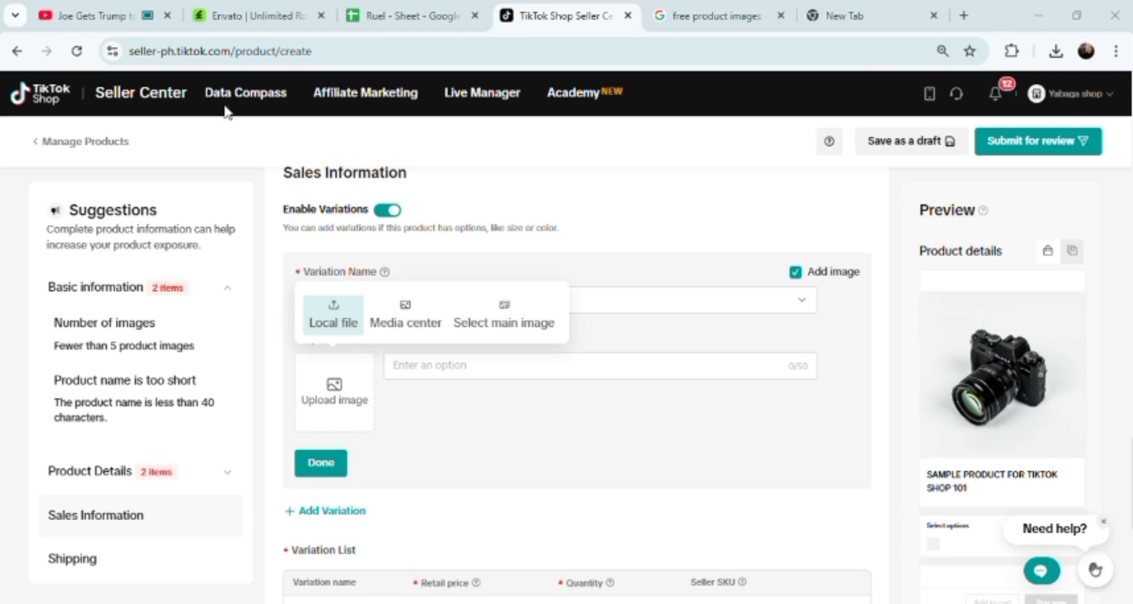
double_click(407, 373)
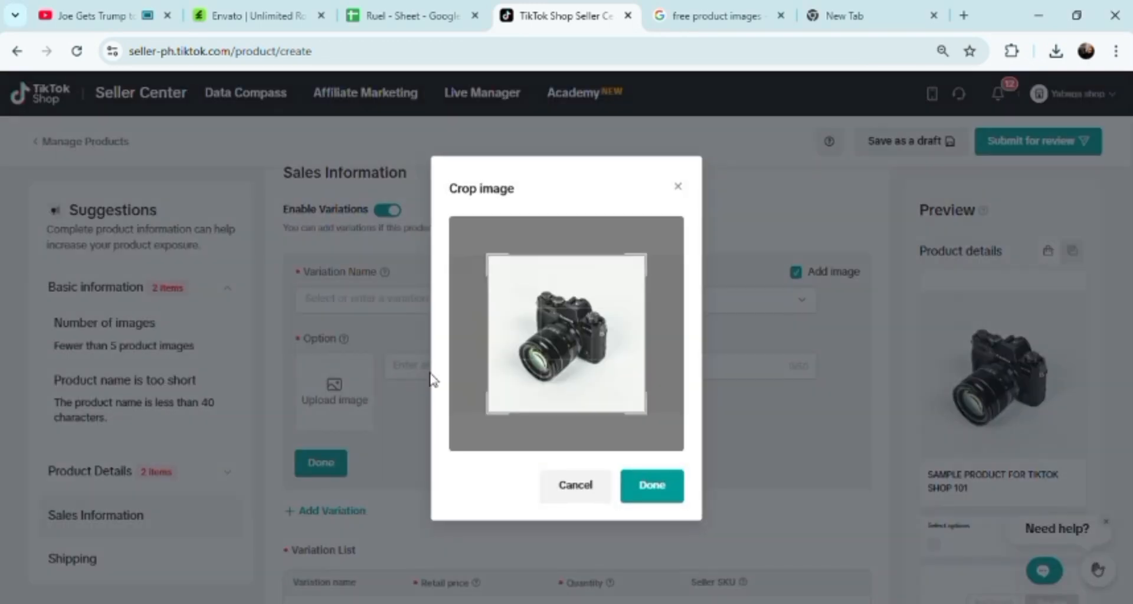
click(669, 496)
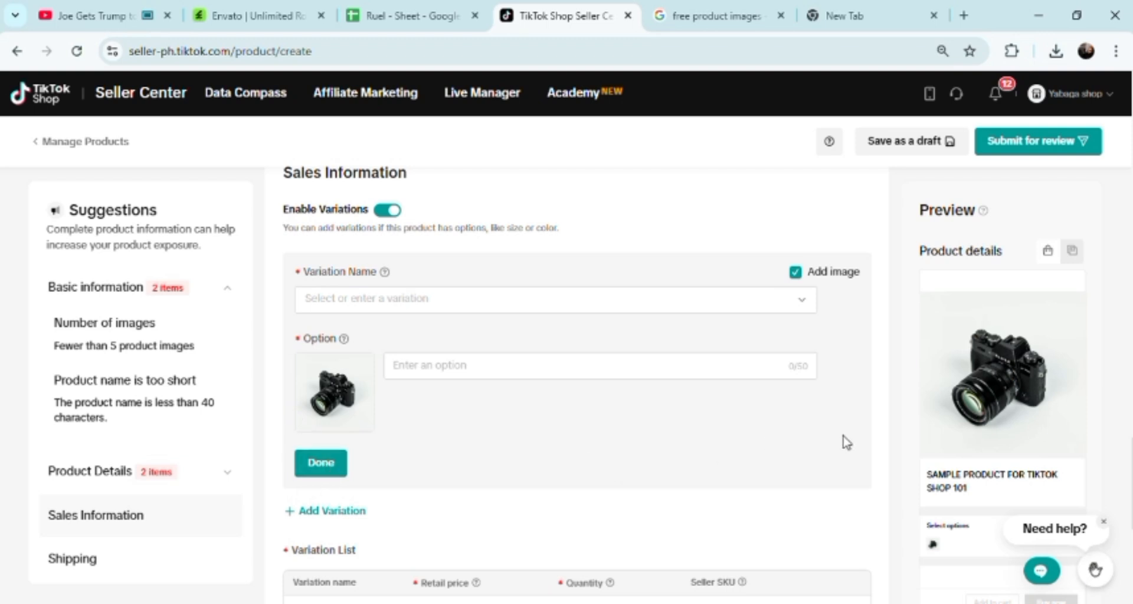
click(330, 512)
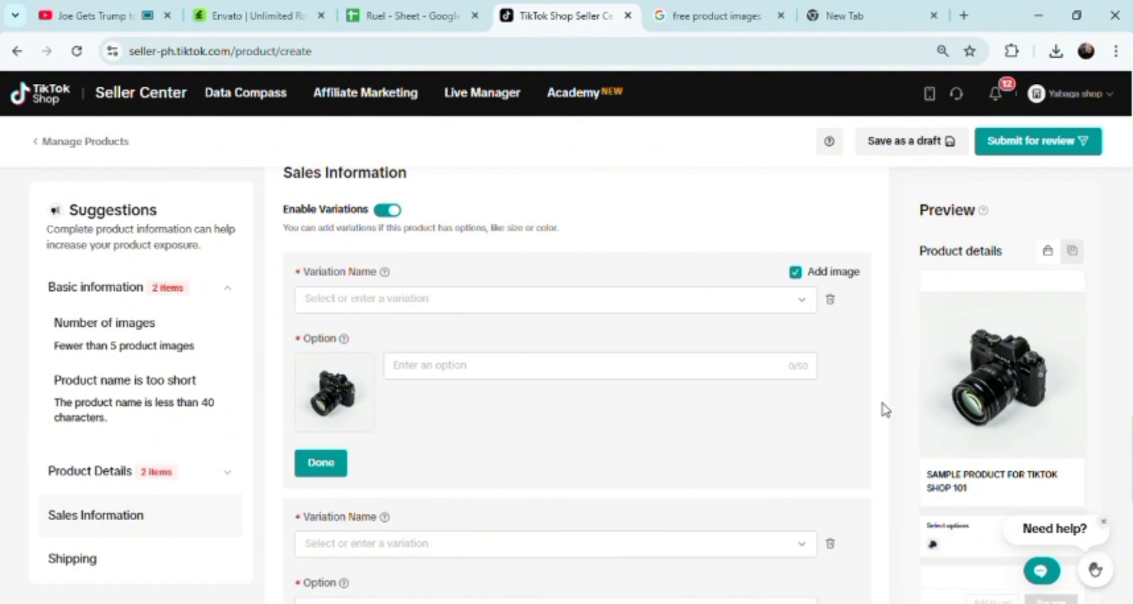
Set the product dimensions in the Shipping section to 22 cm height, 22 cm width and 44 cm length.
scroll(899, 410, down, 4)
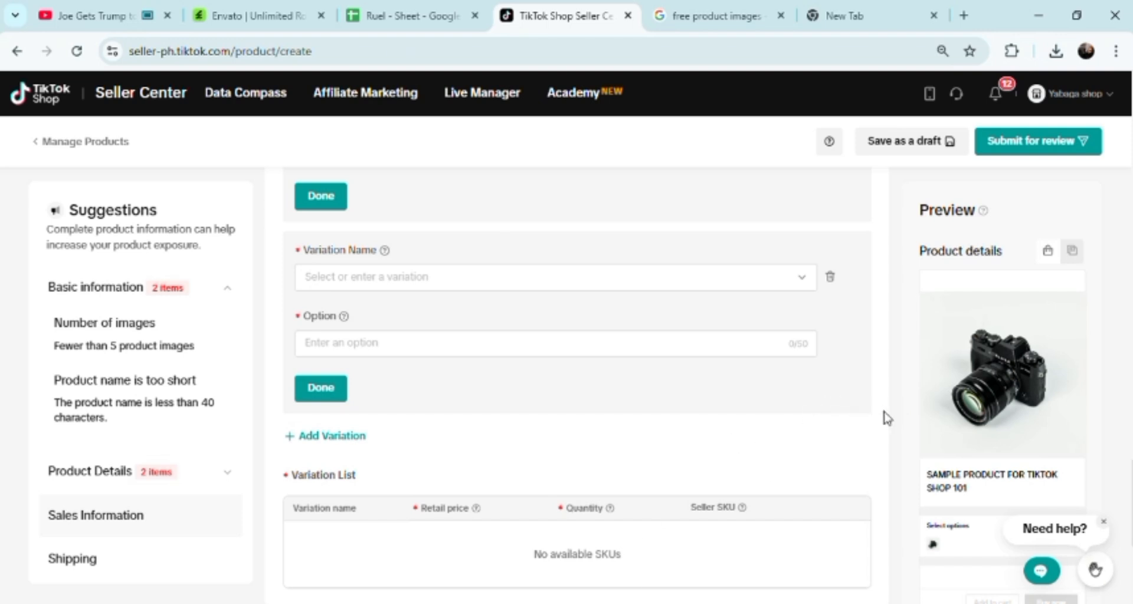
scroll(885, 418, down, 4)
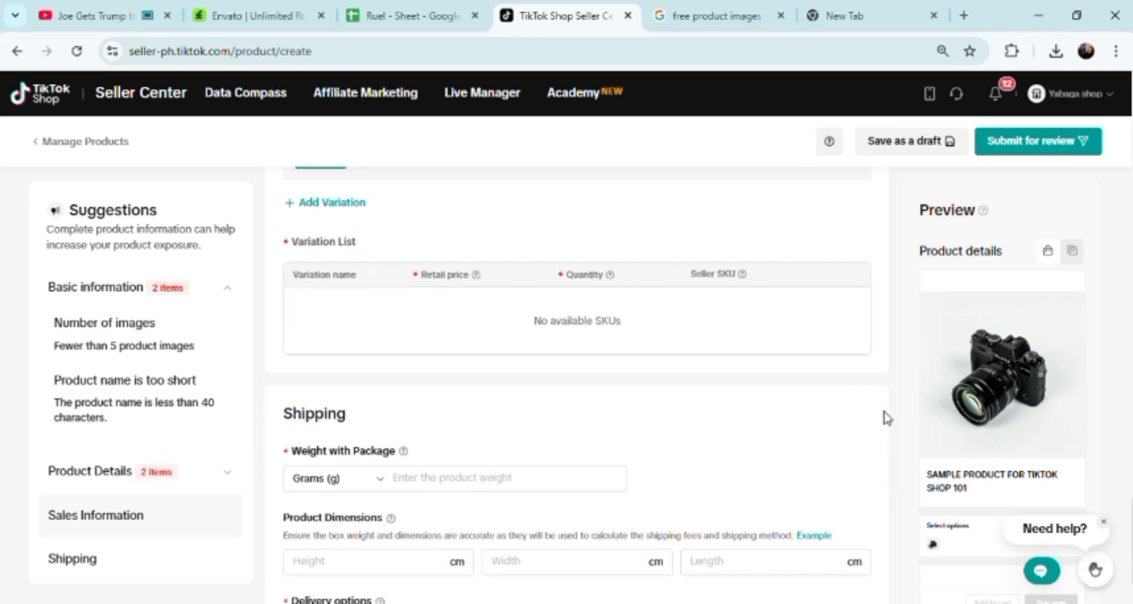
scroll(885, 417, down, 2)
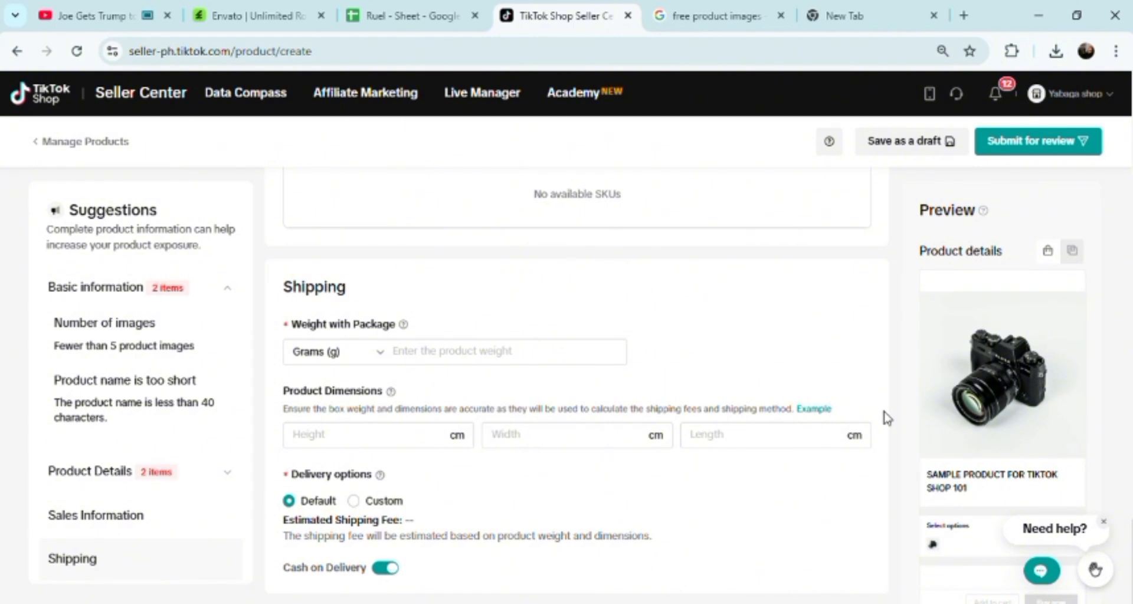
click(369, 436)
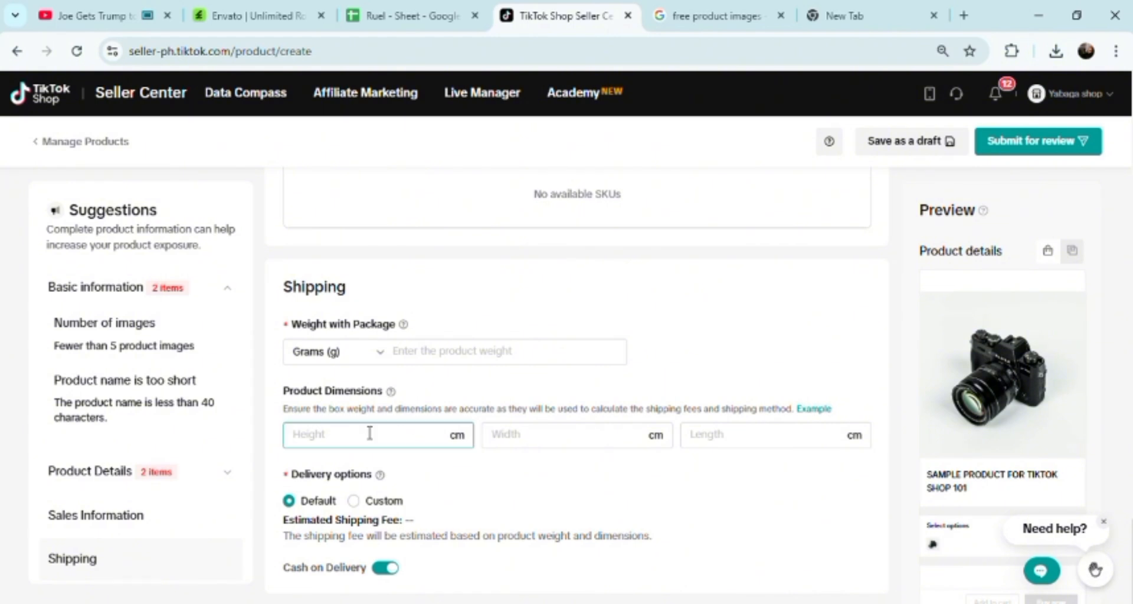
text(22)
click(541, 437)
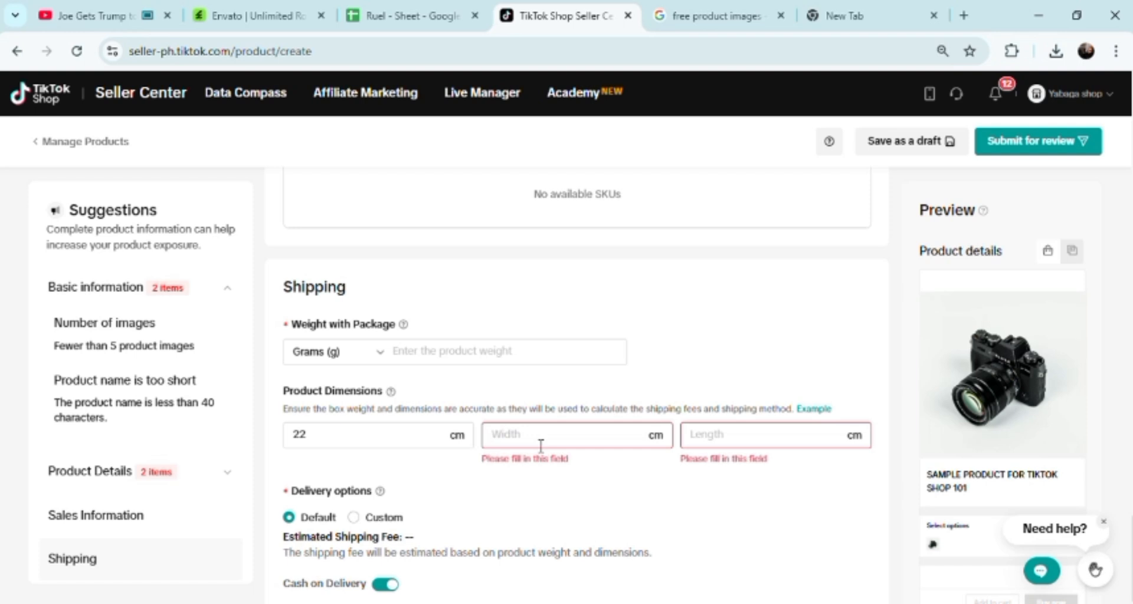
text(22)
click(751, 448)
text(44)
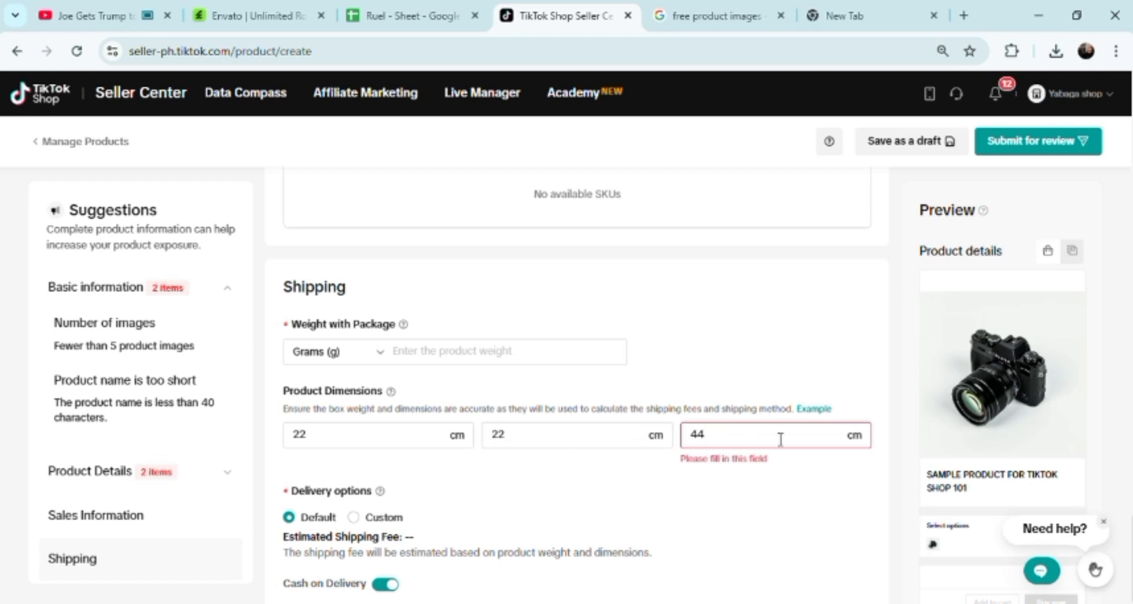
click(860, 357)
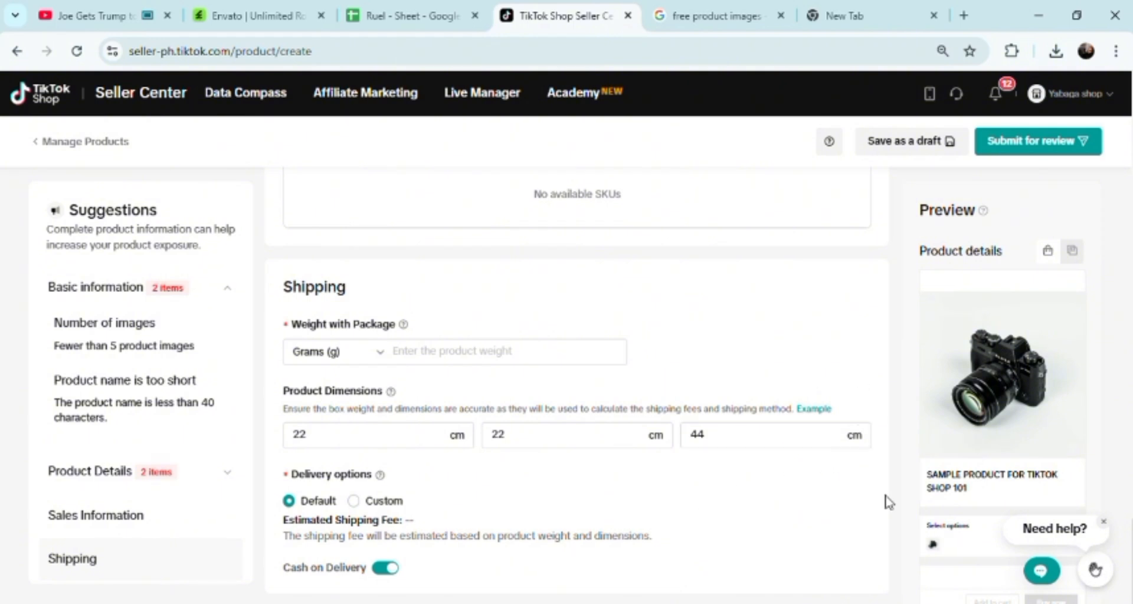
Try to save the listing as a draft, and return to Manage Products, discarding the unsaved changes.
mouse_move(827, 412)
click(899, 142)
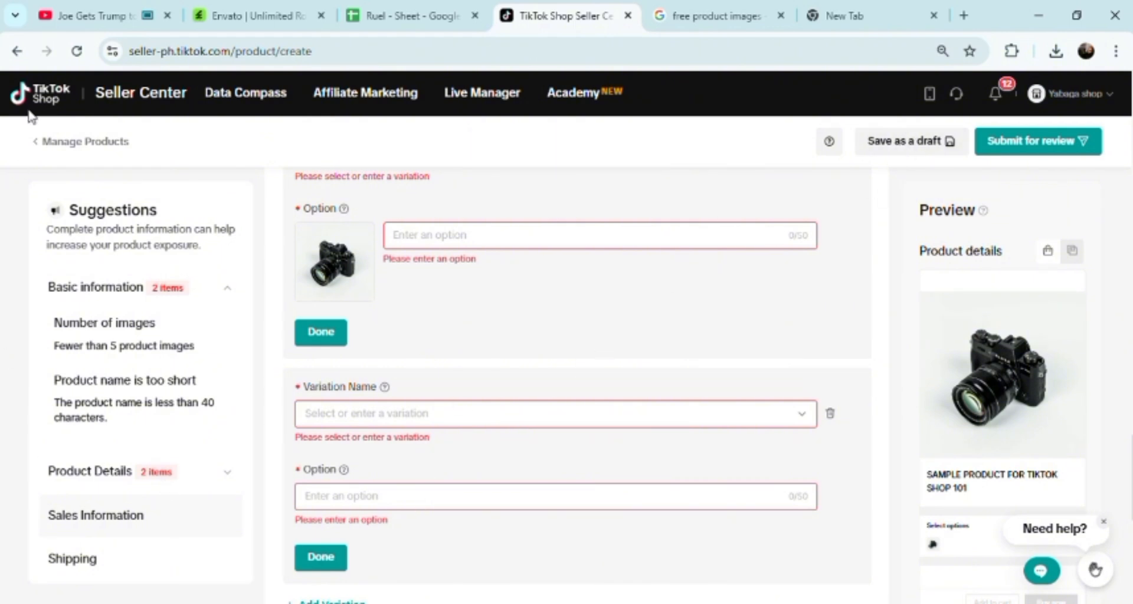
click(49, 146)
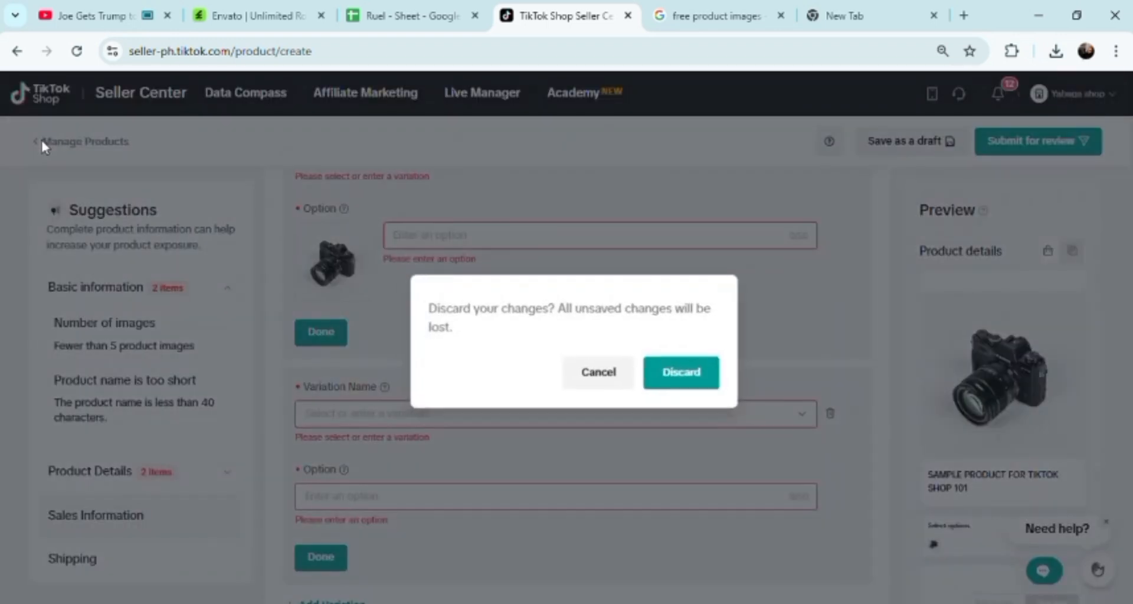
click(681, 376)
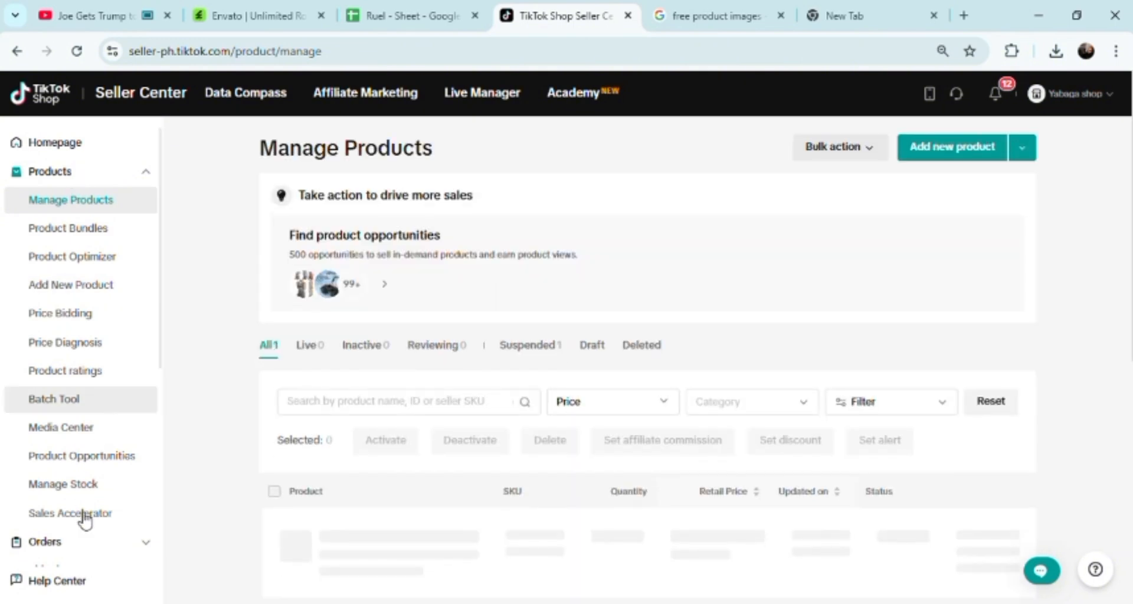
Open the Shipping Options settings, dismiss the satisfaction survey, and review the standard shipping providers.
click(149, 175)
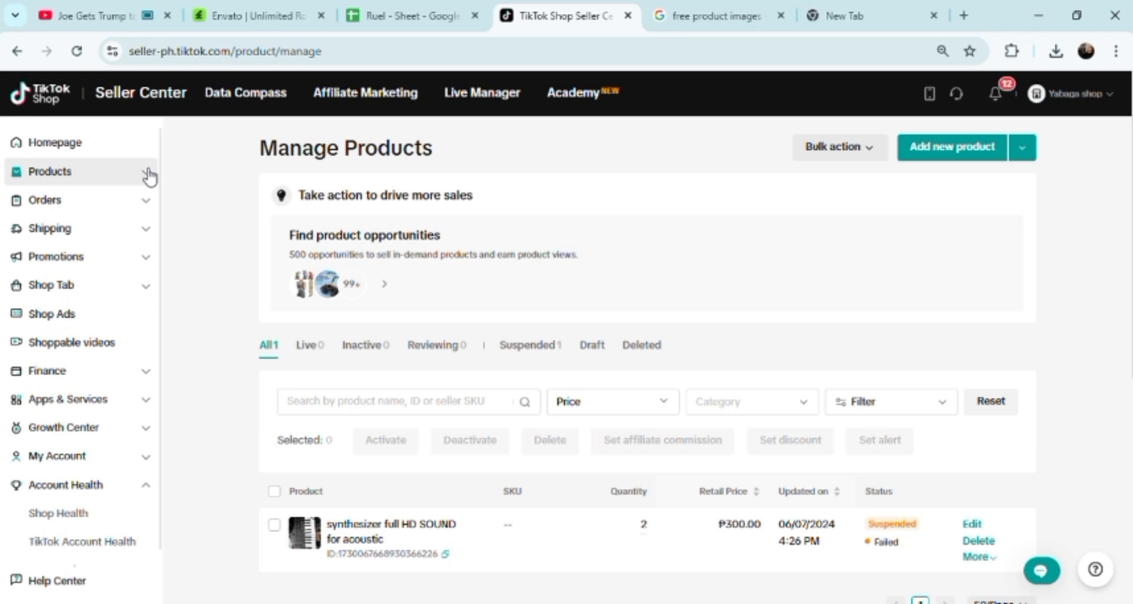
click(106, 239)
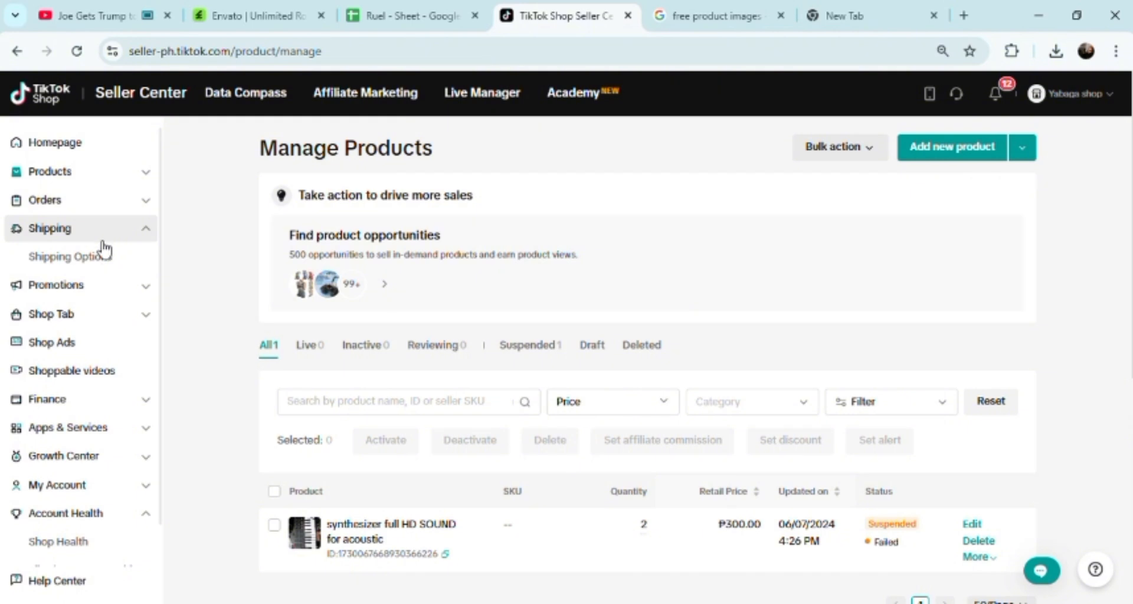
click(97, 265)
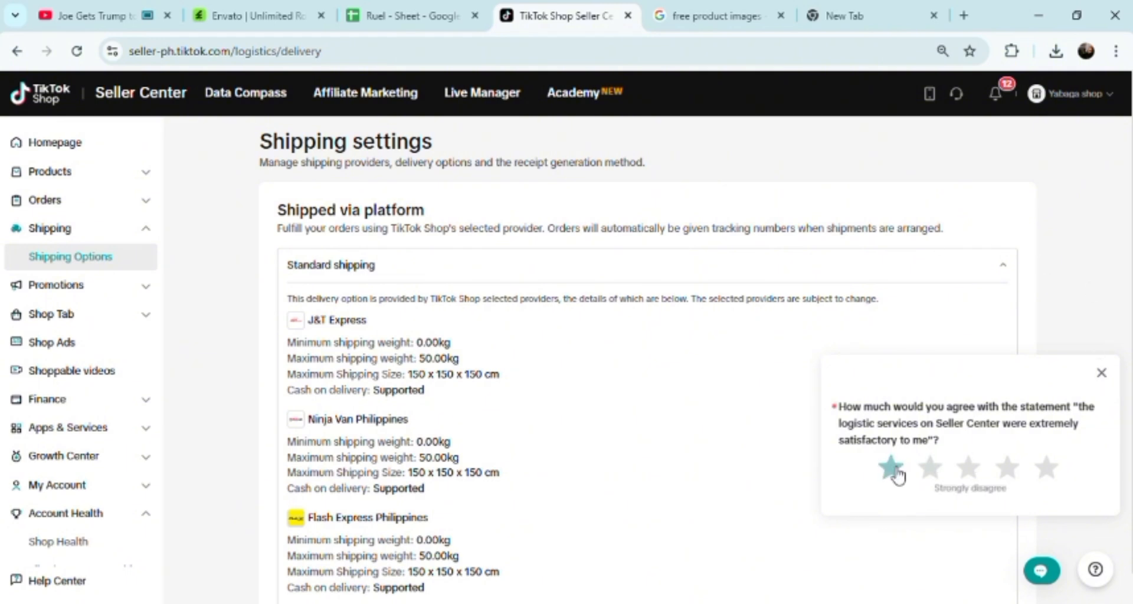
click(1101, 373)
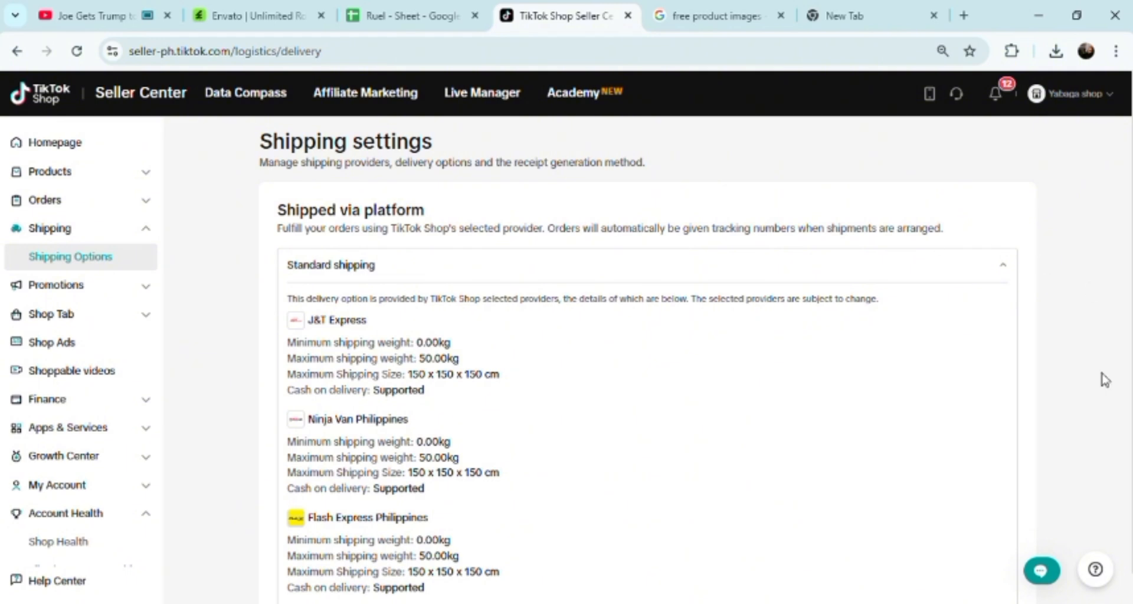
scroll(690, 452, down, 1)
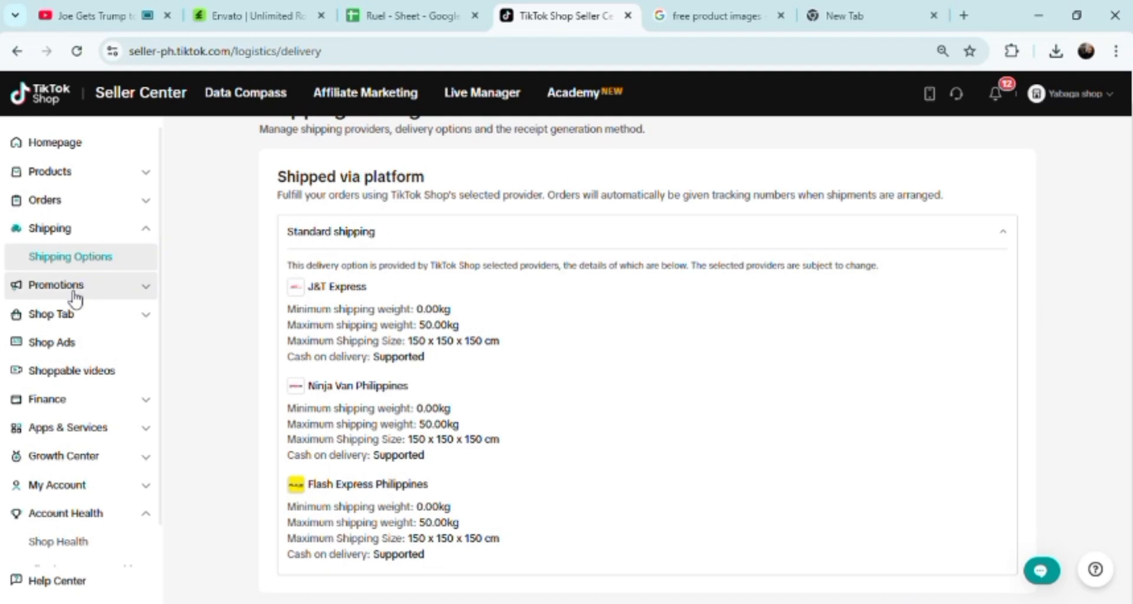
Open the TikTok Shop Partner page from Apps & Services.
click(74, 431)
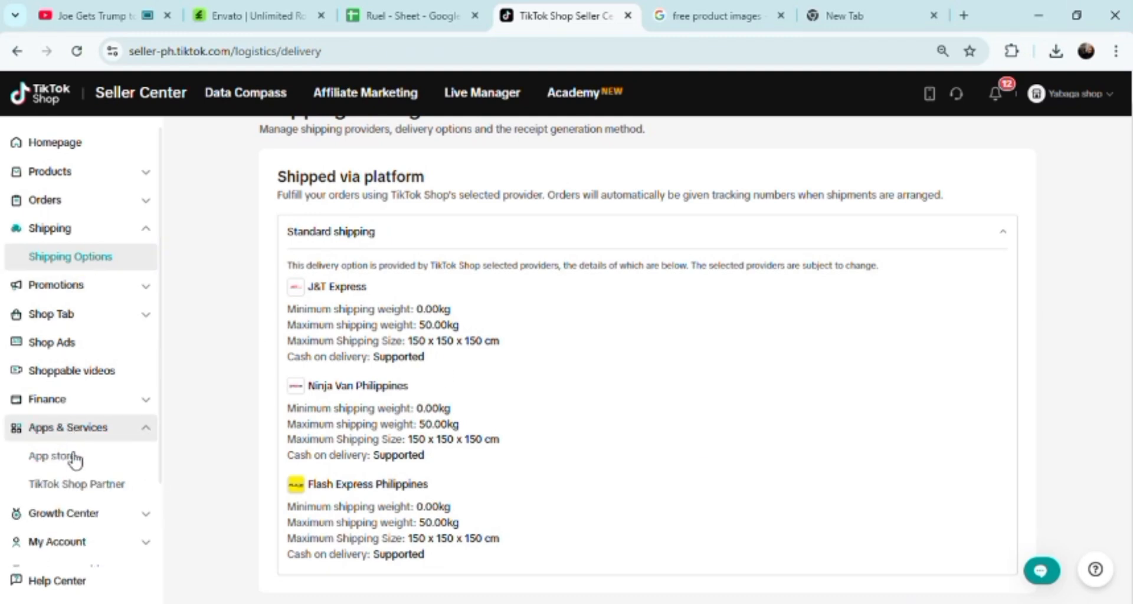
click(85, 492)
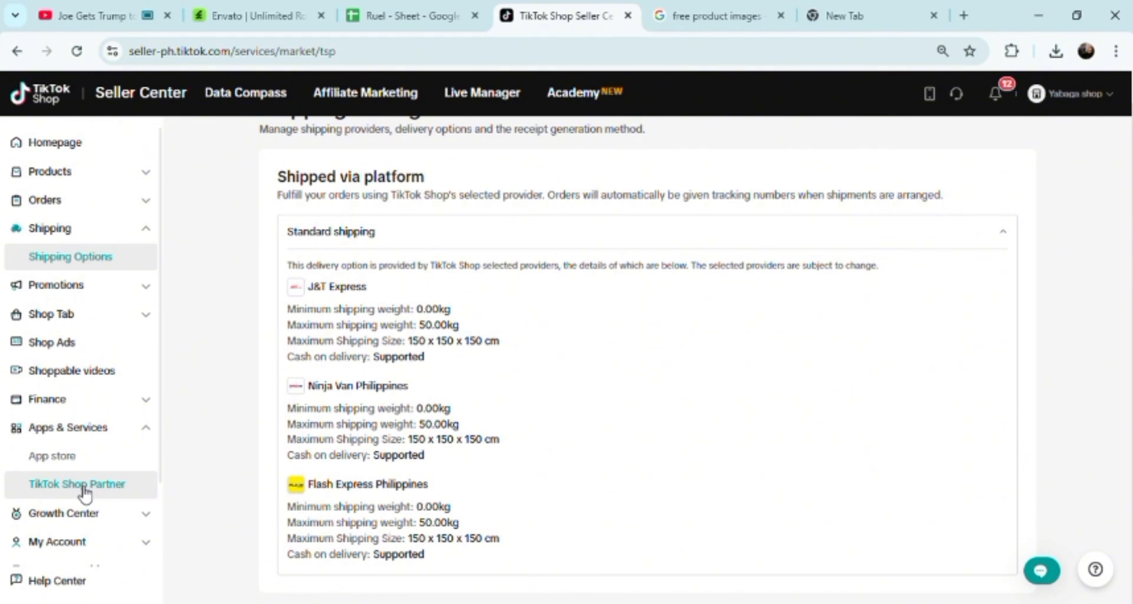